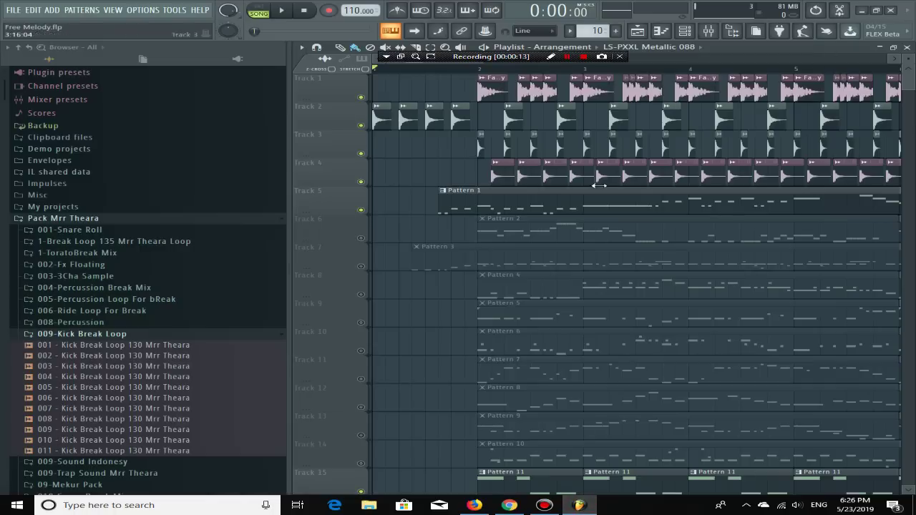
{"action": "scroll", "coordinate": [596, 186], "scroll_direction": "up", "scroll_amount": 3}
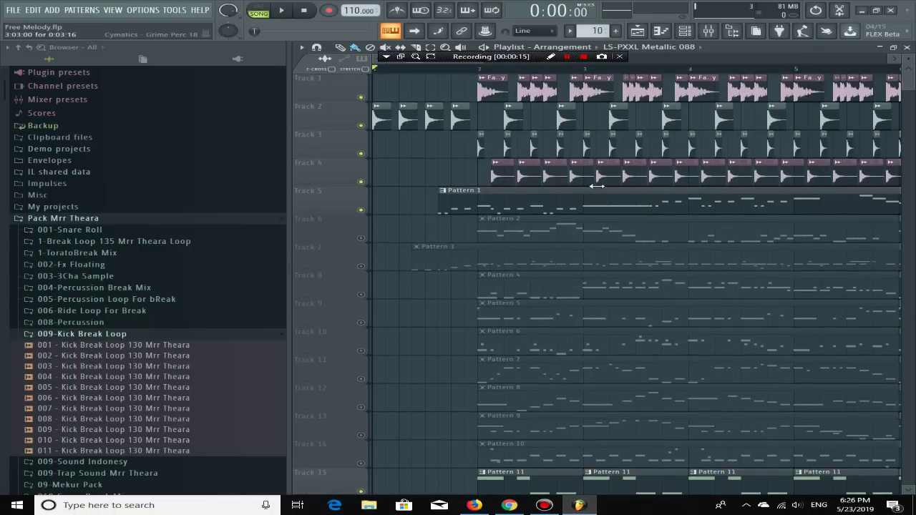
{"action": "scroll", "coordinate": [340, 200], "scroll_direction": "down", "scroll_amount": 5, "text": "ctrl"}
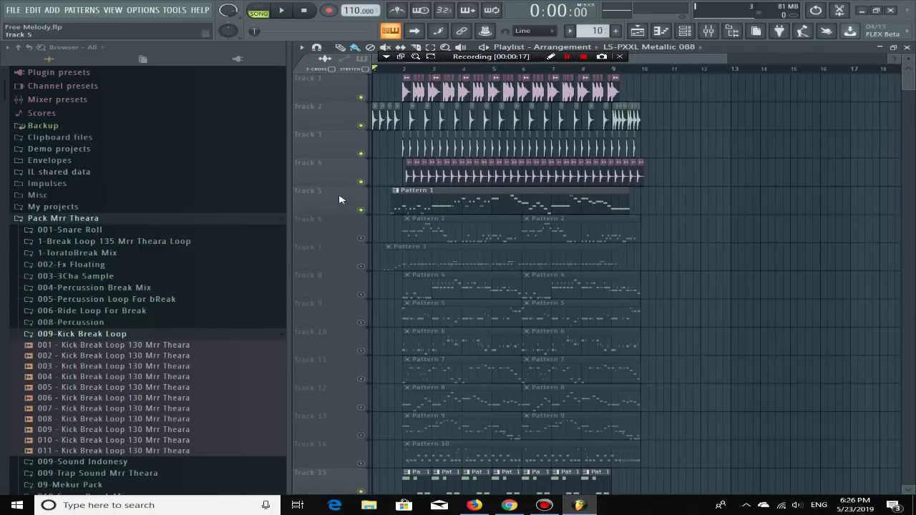
{"action": "scroll", "coordinate": [348, 202], "scroll_direction": "up", "scroll_amount": 3, "text": "ctrl"}
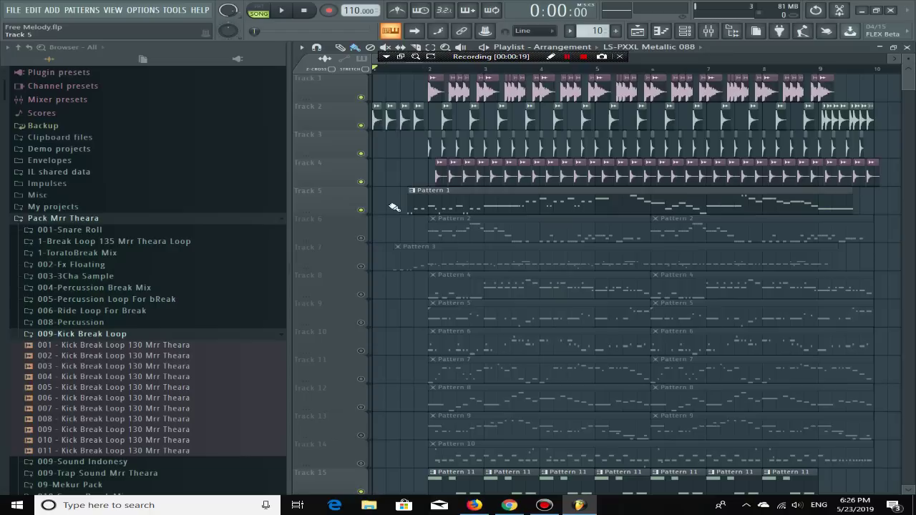
{"action": "scroll", "coordinate": [398, 208], "scroll_direction": "down", "scroll_amount": 3}
{"action": "scroll", "coordinate": [398, 206], "scroll_direction": "up", "scroll_amount": 3}
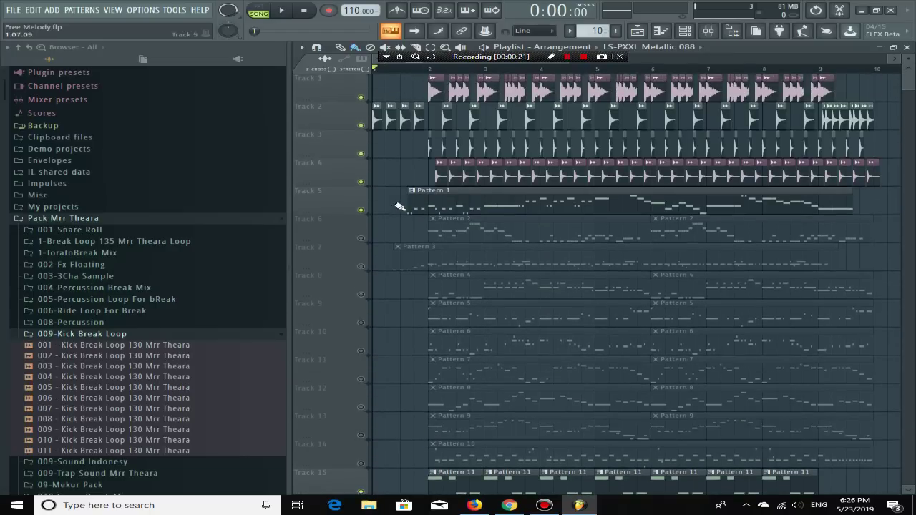
{"action": "left_click", "coordinate": [872, 14]}
{"action": "right_click", "coordinate": [731, 58]}
{"action": "left_click", "coordinate": [765, 88]}
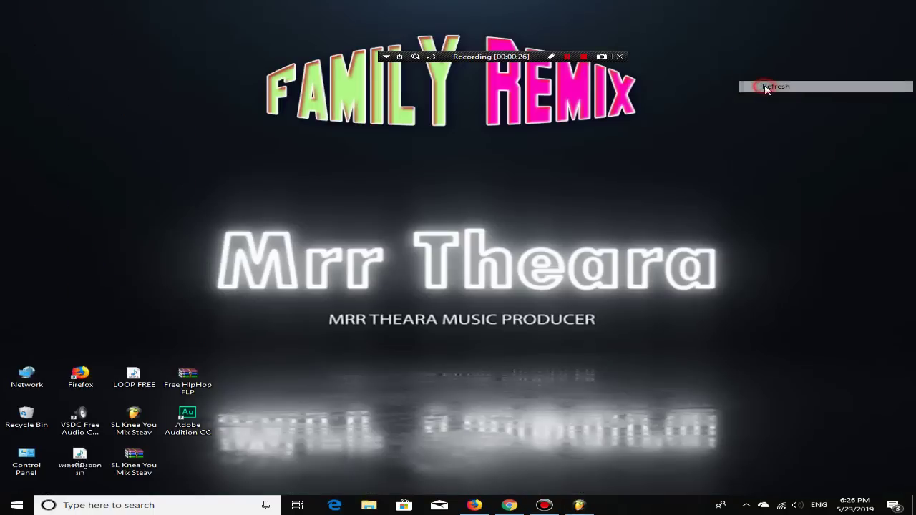
{"action": "right_click", "coordinate": [768, 90]}
{"action": "left_click", "coordinate": [776, 118]}
{"action": "right_click", "coordinate": [777, 121]}
{"action": "left_click", "coordinate": [796, 148]}
{"action": "right_click", "coordinate": [751, 138]}
{"action": "left_click", "coordinate": [810, 168]}
{"action": "right_click", "coordinate": [567, 385]}
{"action": "left_click", "coordinate": [625, 268]}
Switch to Firefox and search YouTube for "Mrr lina".
{"action": "left_click", "coordinate": [473, 505]}
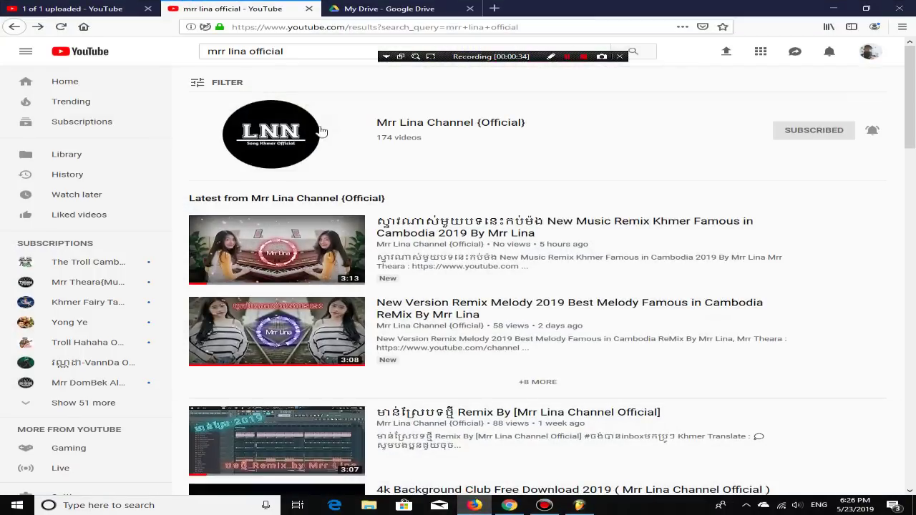
{"action": "triple_click", "coordinate": [290, 51]}
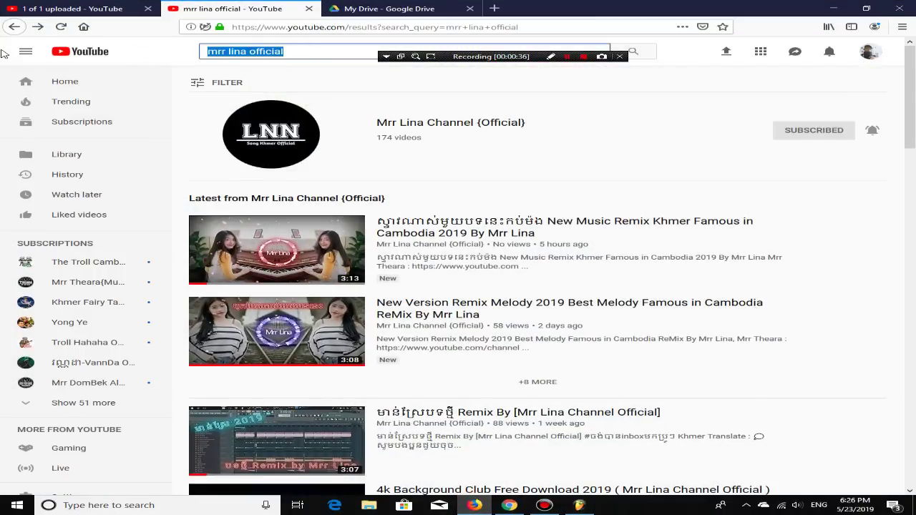
{"action": "type", "text": "Mrr"}
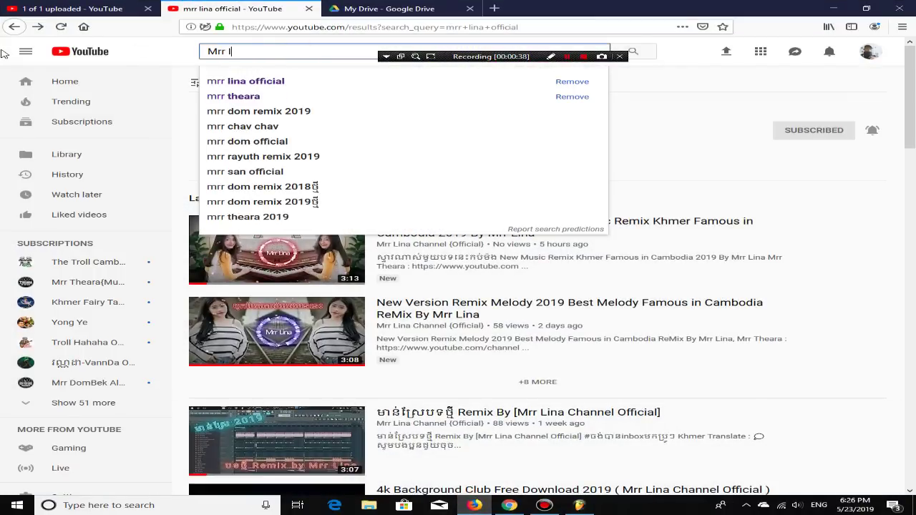
{"action": "type", "text": " lona"}
{"action": "key", "text": "Return"}
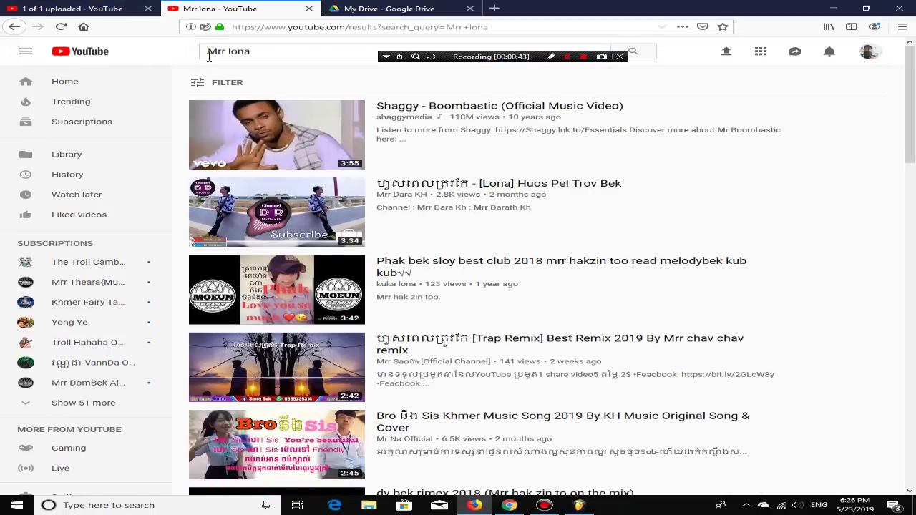
{"action": "left_click", "coordinate": [233, 51]}
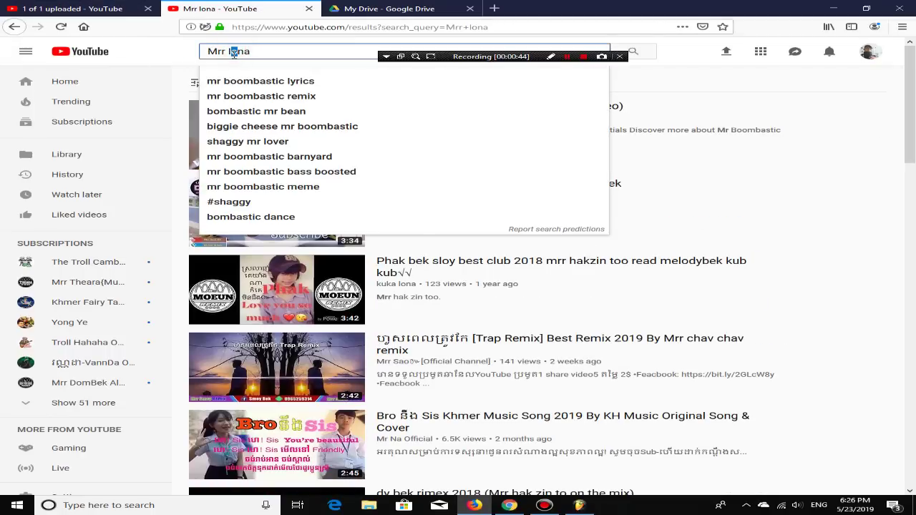
{"action": "type", "text": "i"}
{"action": "key", "text": "Return"}
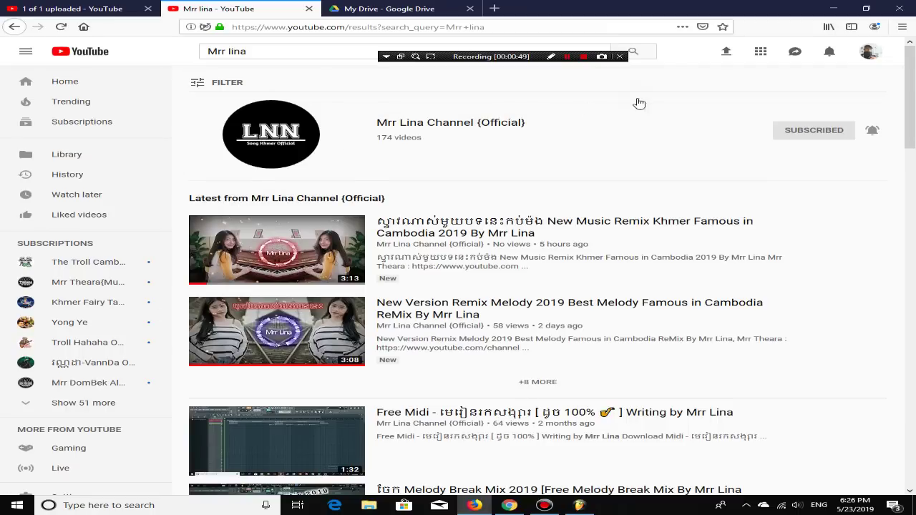
Open the Mrr Lina Channel {Official} page and look through its uploaded videos.
{"action": "left_click", "coordinate": [300, 167]}
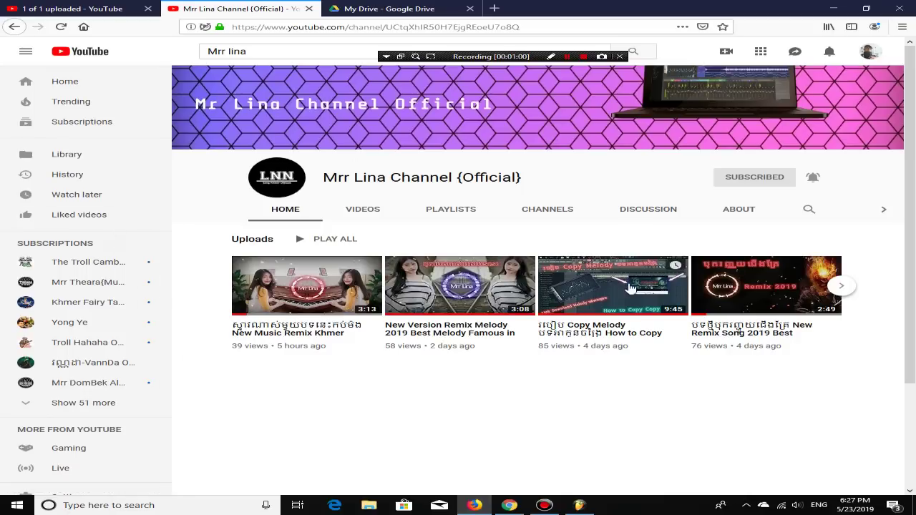
{"action": "left_click", "coordinate": [352, 210]}
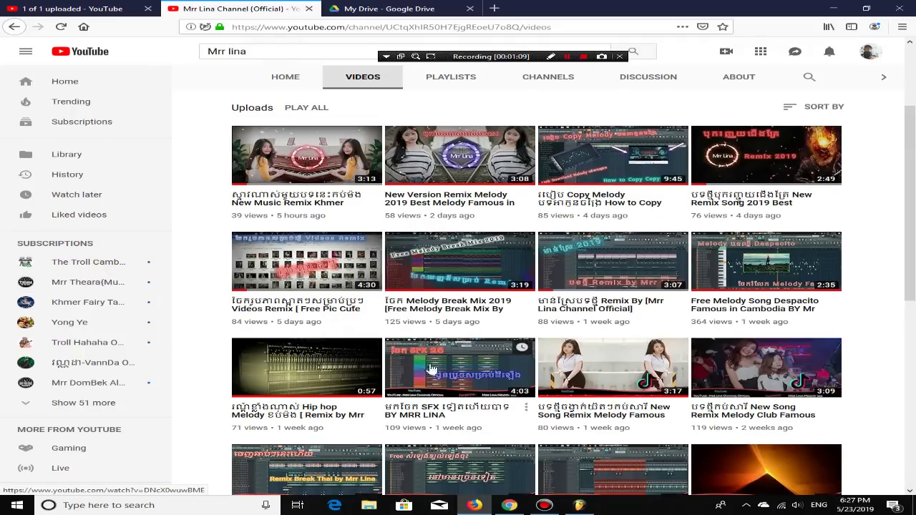
{"action": "scroll", "coordinate": [466, 365], "scroll_direction": "down", "scroll_amount": 3}
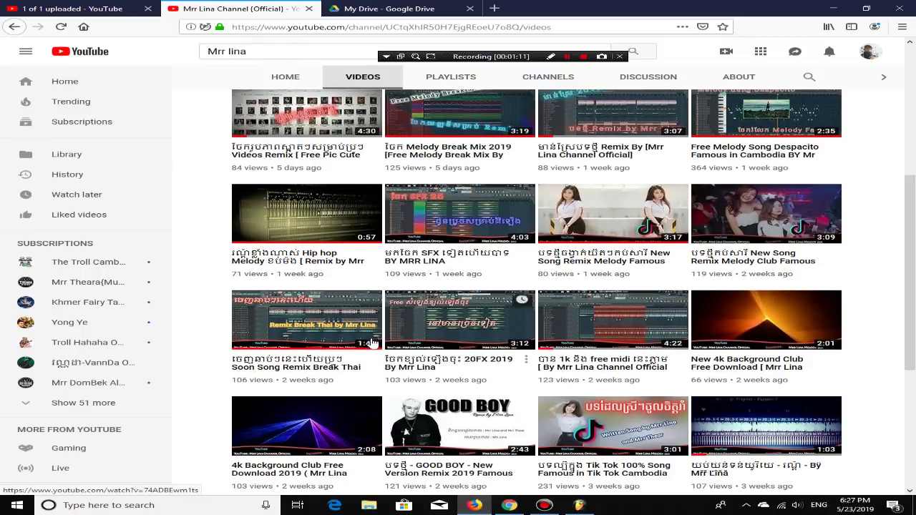
{"action": "scroll", "coordinate": [656, 206], "scroll_direction": "up", "scroll_amount": 5}
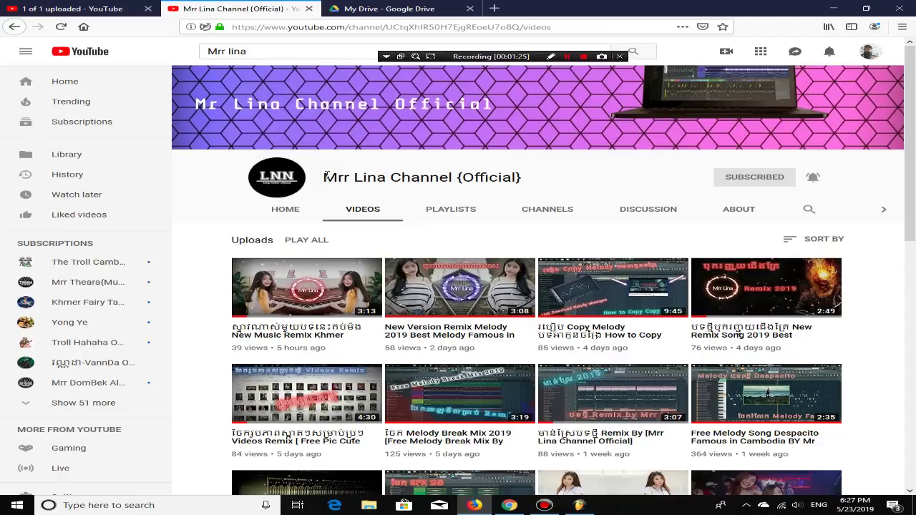
Save the changes on the uploaded video's page and highlight the Free Downloads link in its basic info description.
{"action": "left_click", "coordinate": [33, 5]}
{"action": "left_click", "coordinate": [778, 88]}
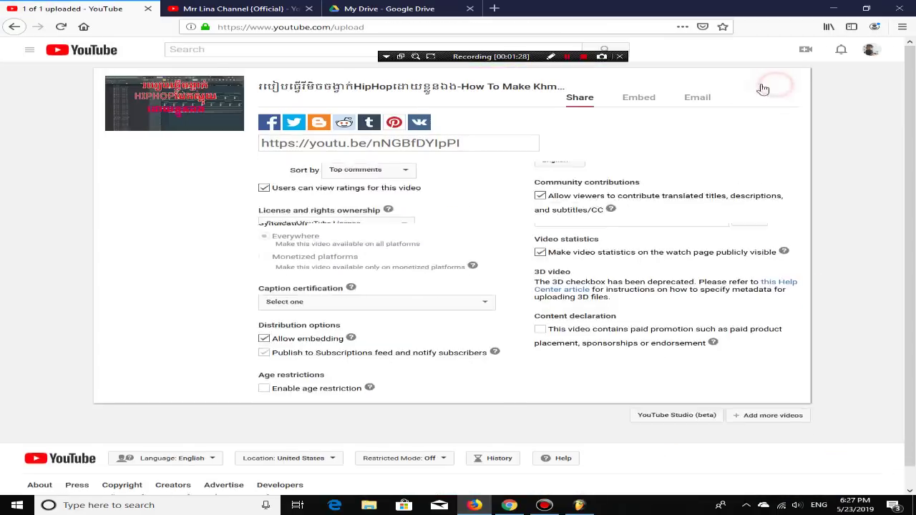
{"action": "left_click", "coordinate": [291, 168]}
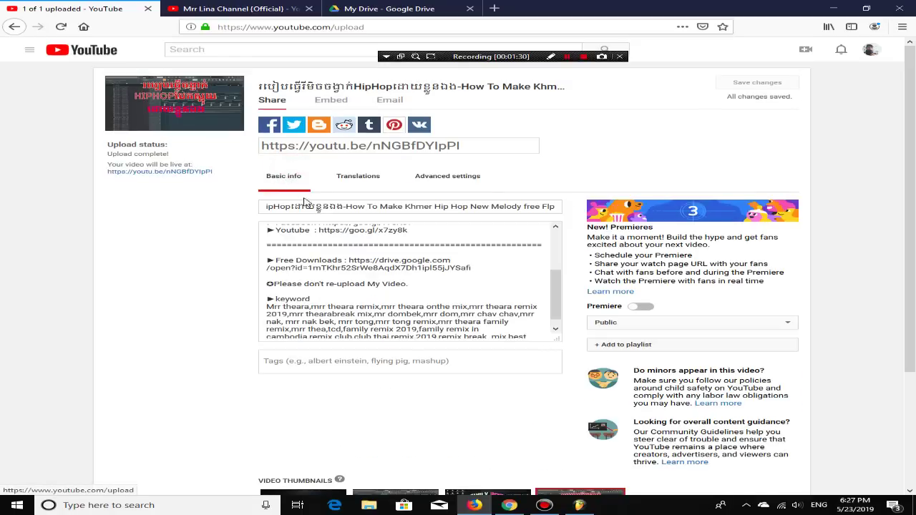
{"action": "left_click_drag", "start_coordinate": [350, 260], "coordinate": [431, 271]}
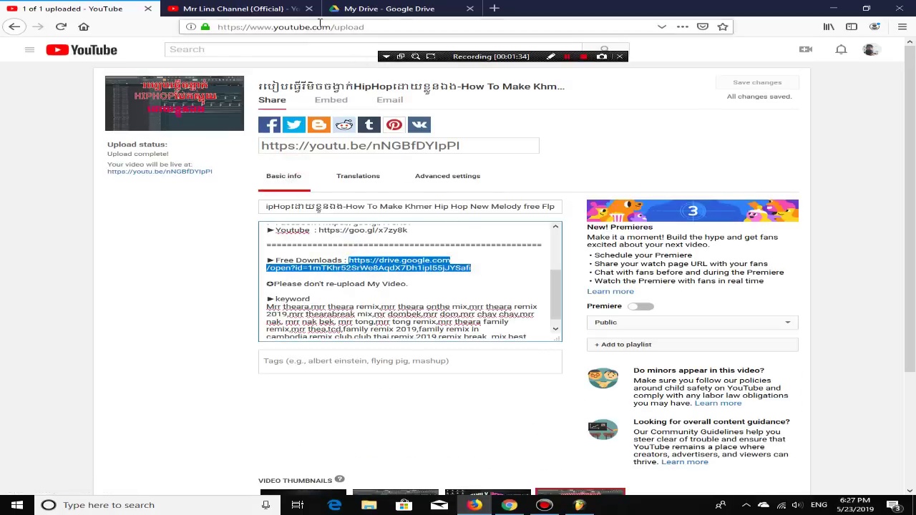
{"action": "left_click", "coordinate": [338, 266]}
Open the newest upload on the Mrr Lina channel, expand its description and highlight the Mrr Theara channel link.
{"action": "key", "text": "ctrl+Tab"}
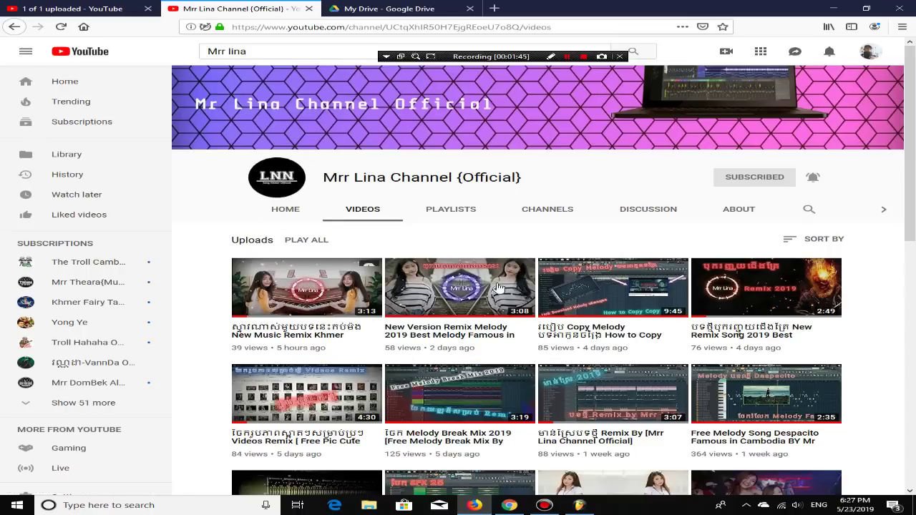
{"action": "left_click", "coordinate": [319, 318]}
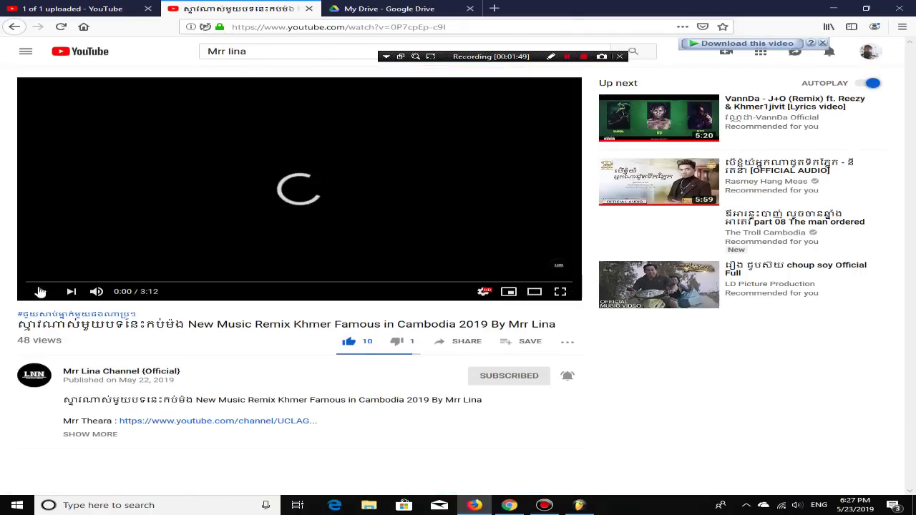
{"action": "left_click", "coordinate": [86, 435]}
{"action": "scroll", "coordinate": [82, 281], "scroll_direction": "down", "scroll_amount": 3}
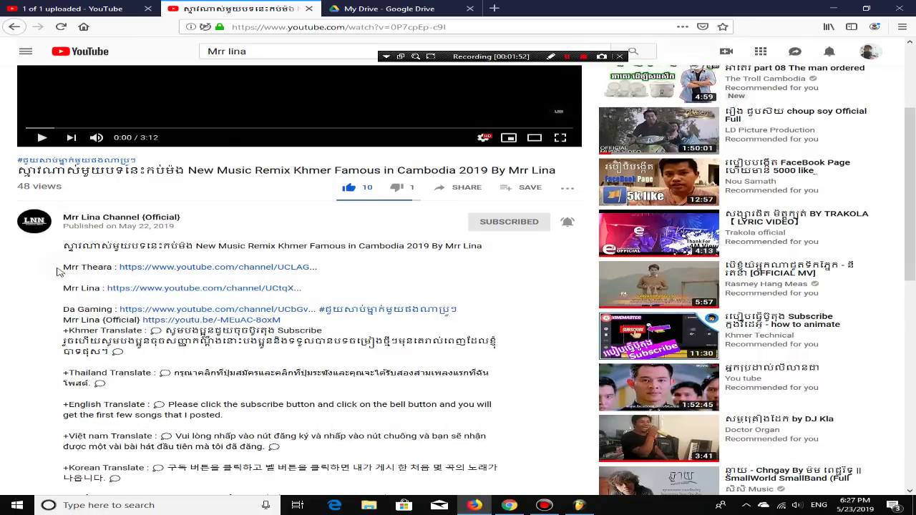
{"action": "left_click_drag", "start_coordinate": [264, 272], "coordinate": [319, 268]}
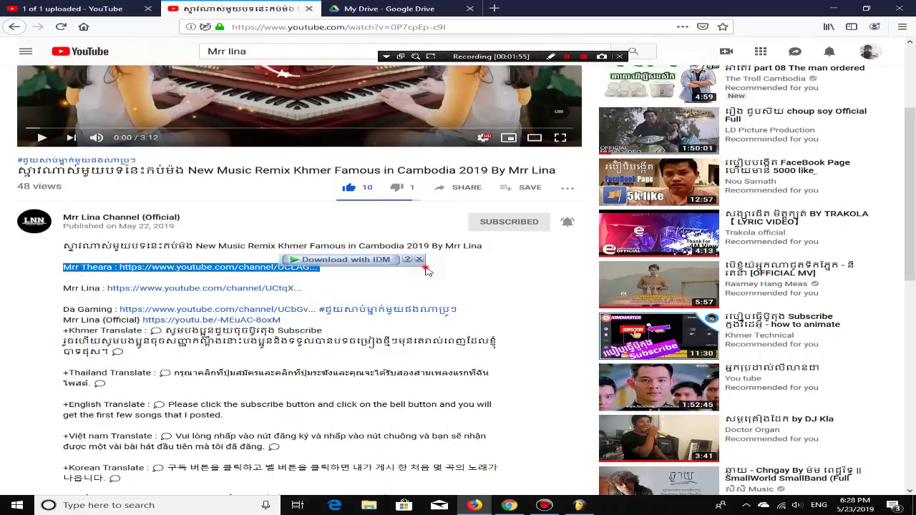
{"action": "left_click", "coordinate": [53, 276]}
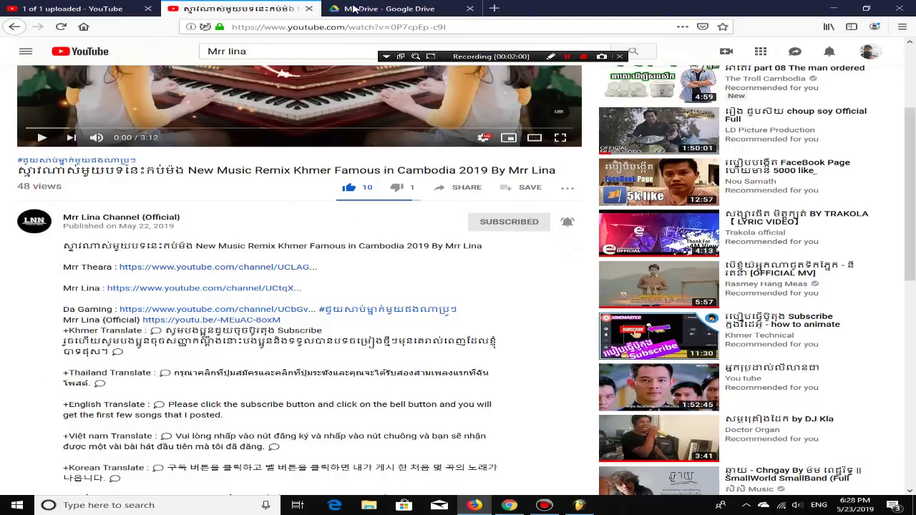
{"action": "left_click", "coordinate": [834, 8]}
{"action": "right_click", "coordinate": [836, 10]}
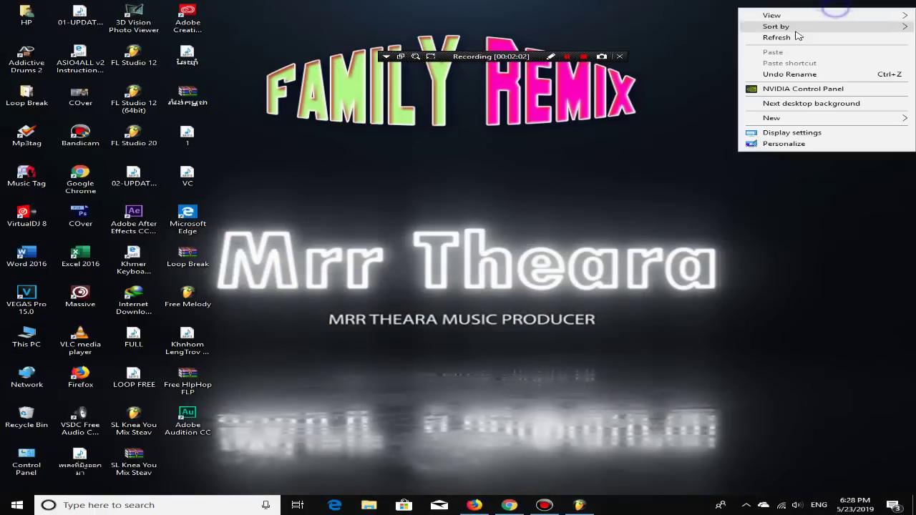
{"action": "left_click", "coordinate": [799, 29]}
{"action": "left_click", "coordinate": [796, 38]}
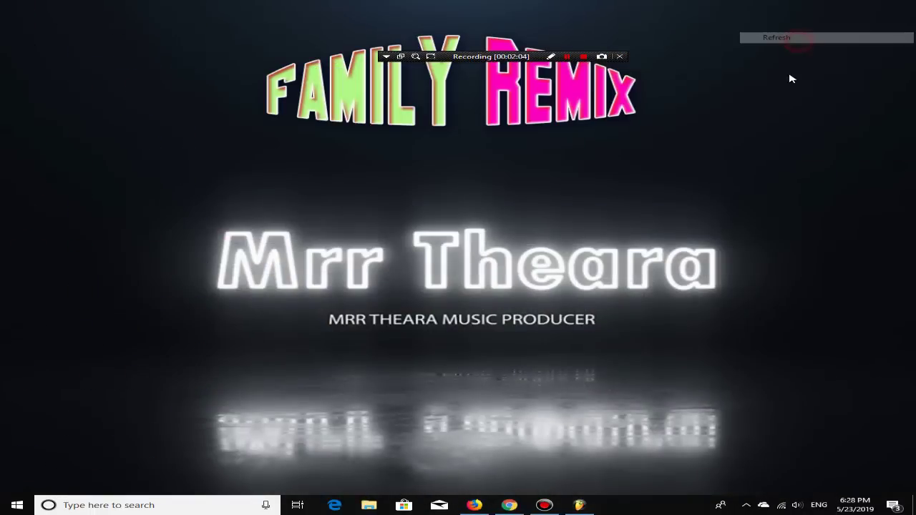
{"action": "right_click", "coordinate": [586, 399]}
{"action": "left_click", "coordinate": [609, 280]}
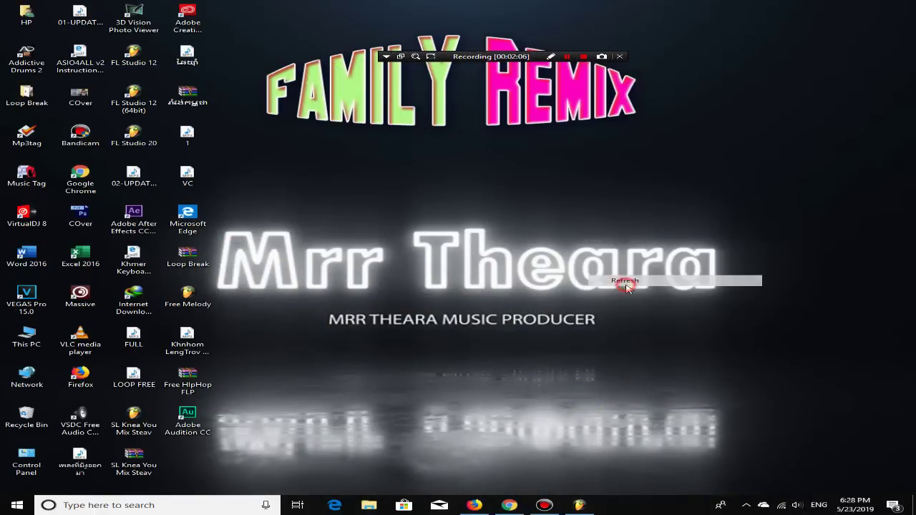
Switch to FL Studio and inspect the sampler settings of the first snare clip on Track 2.
{"action": "left_click", "coordinate": [587, 505]}
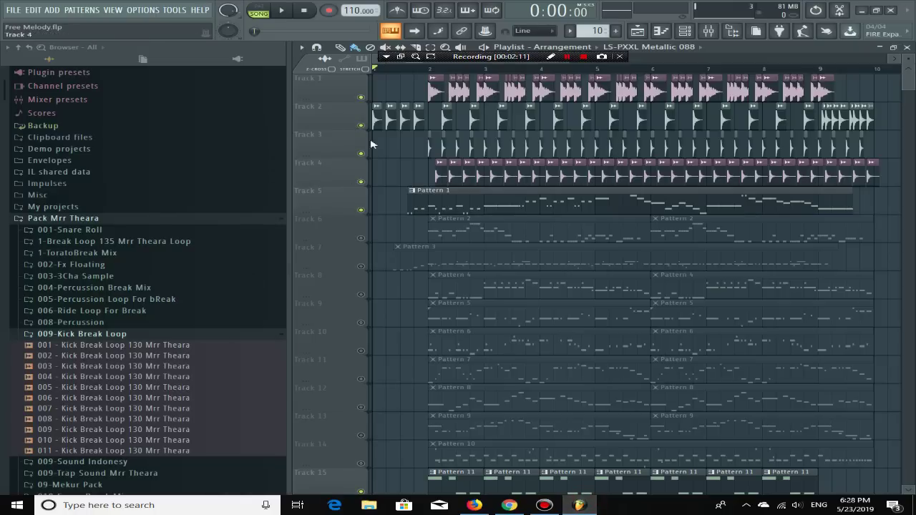
{"action": "scroll", "coordinate": [346, 91], "scroll_direction": "up", "scroll_amount": 3}
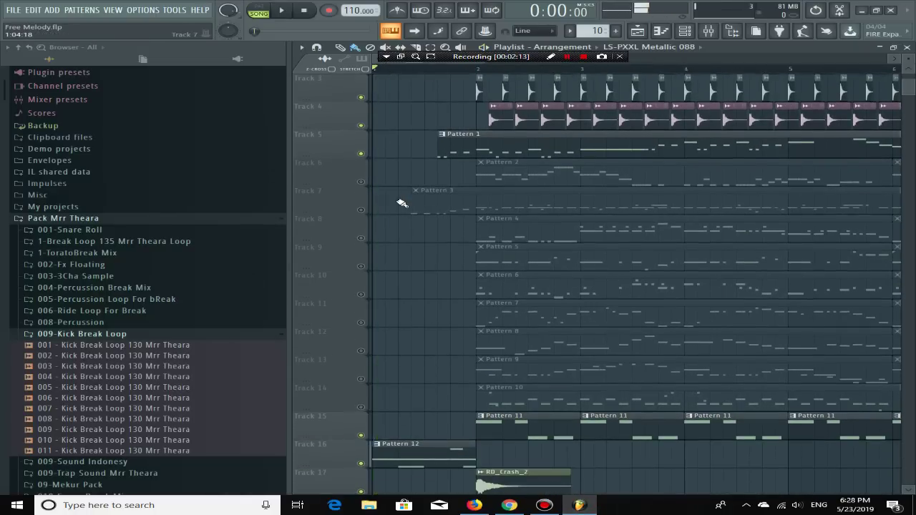
{"action": "double_click", "coordinate": [379, 127]}
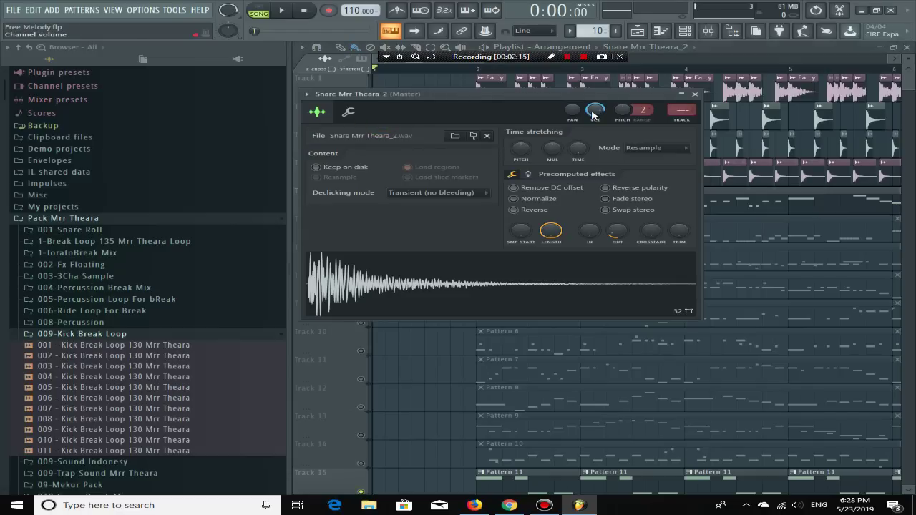
{"action": "left_click", "coordinate": [419, 86]}
Play the arrangement from the start and collapse the Pack Mrr Theara folder in the browser.
{"action": "key", "text": "space"}
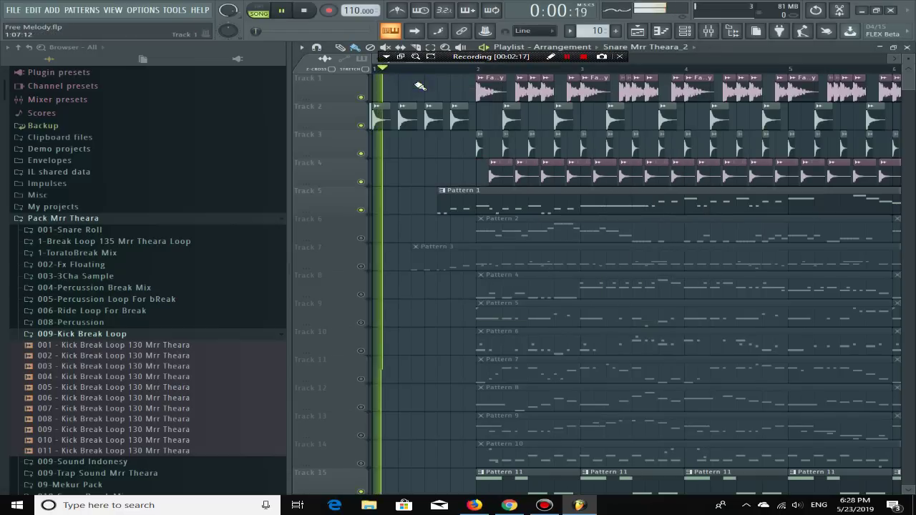
{"action": "scroll", "coordinate": [410, 139], "scroll_direction": "down", "scroll_amount": 3}
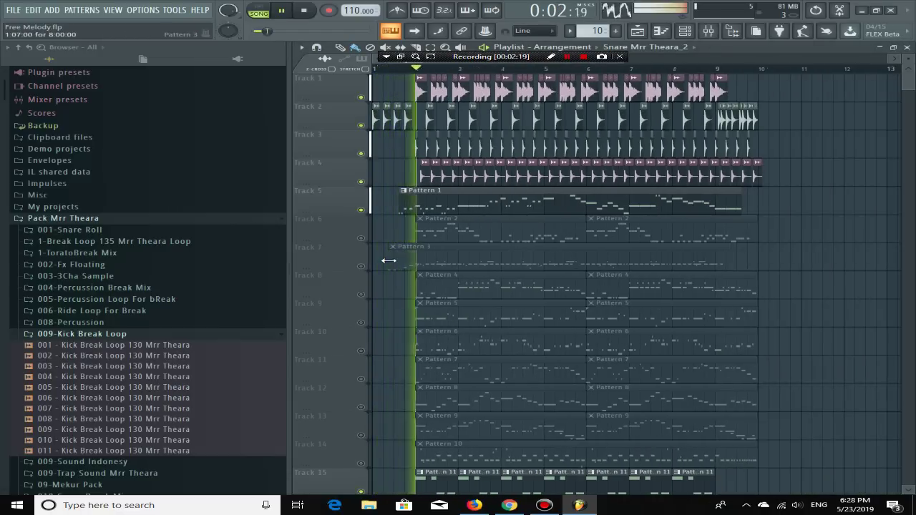
{"action": "left_click", "coordinate": [63, 218]}
{"action": "scroll", "coordinate": [384, 207], "scroll_direction": "up", "scroll_amount": 4}
{"action": "scroll", "coordinate": [384, 209], "scroll_direction": "down", "scroll_amount": 2}
{"action": "scroll", "coordinate": [380, 210], "scroll_direction": "down", "scroll_amount": 4}
{"action": "scroll", "coordinate": [380, 210], "scroll_direction": "up", "scroll_amount": 2}
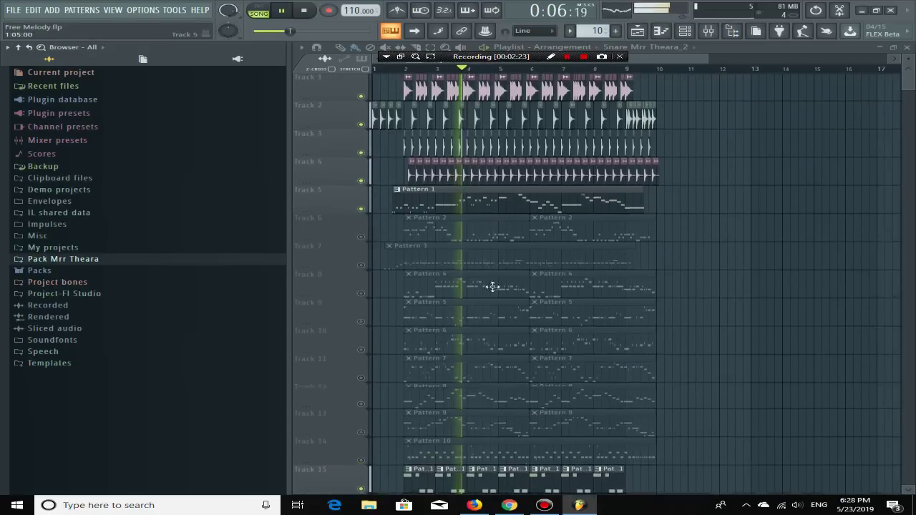
View the channel rack, switch its channel filter from Audio to Unsorted, and close it while the song plays.
{"action": "left_click", "coordinate": [684, 30]}
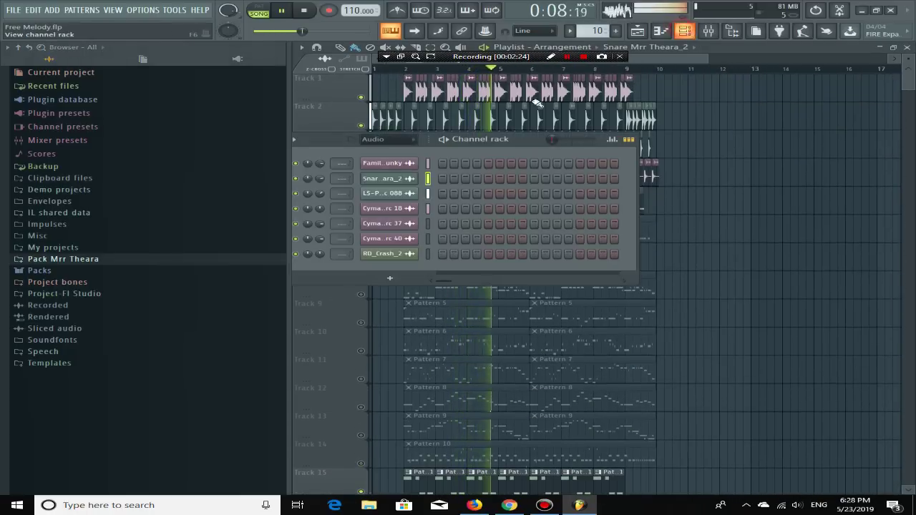
{"action": "scroll", "coordinate": [403, 143], "scroll_direction": "down", "scroll_amount": 1}
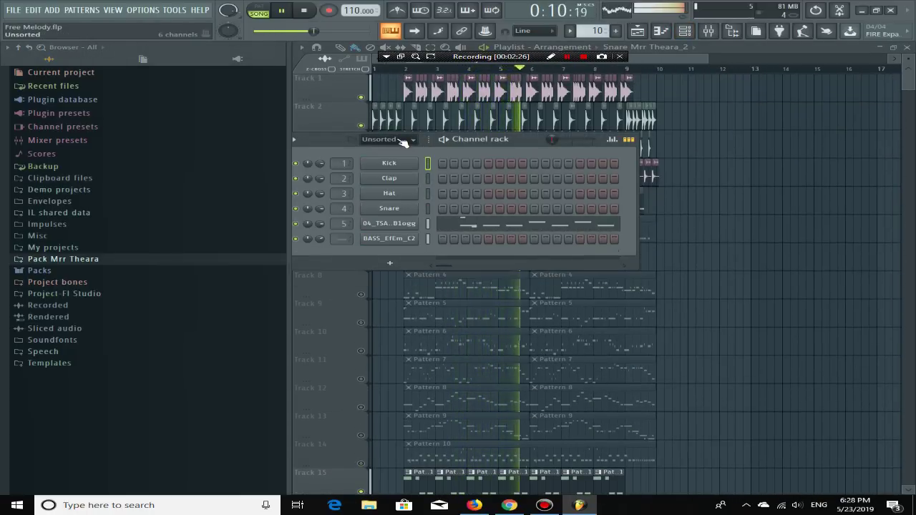
{"action": "left_click", "coordinate": [377, 95]}
{"action": "scroll", "coordinate": [377, 95], "scroll_direction": "up", "scroll_amount": 1}
{"action": "scroll", "coordinate": [377, 96], "scroll_direction": "up", "scroll_amount": 1}
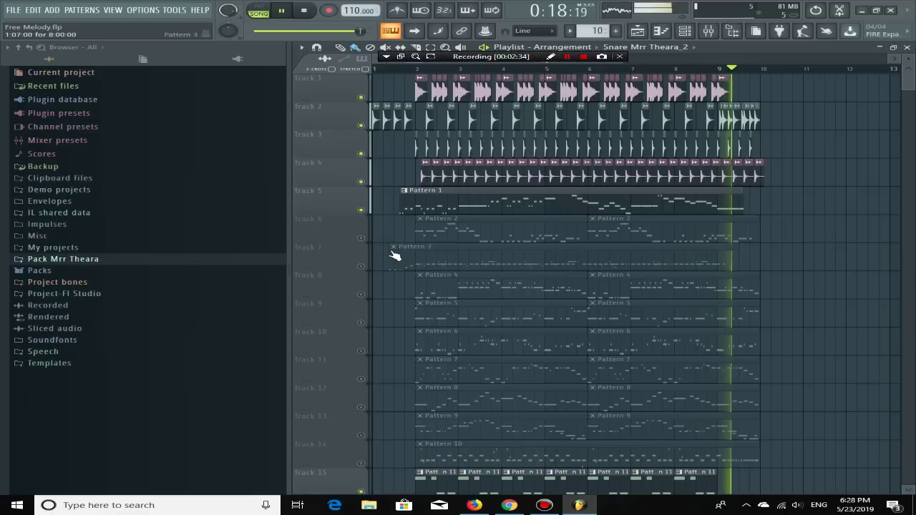
Stop playback, mute Track 5 and unmute Track 6 in its place, and play the song from the start.
{"action": "key", "text": "space"}
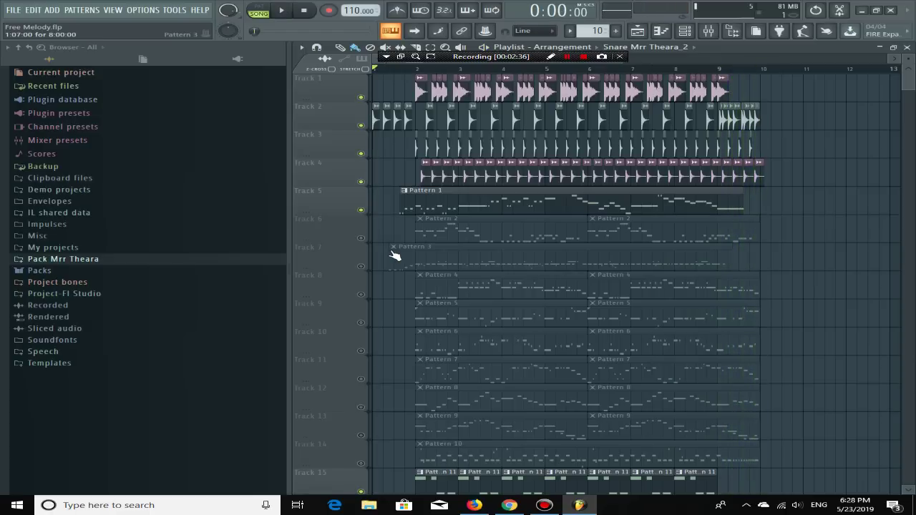
{"action": "left_click", "coordinate": [364, 212]}
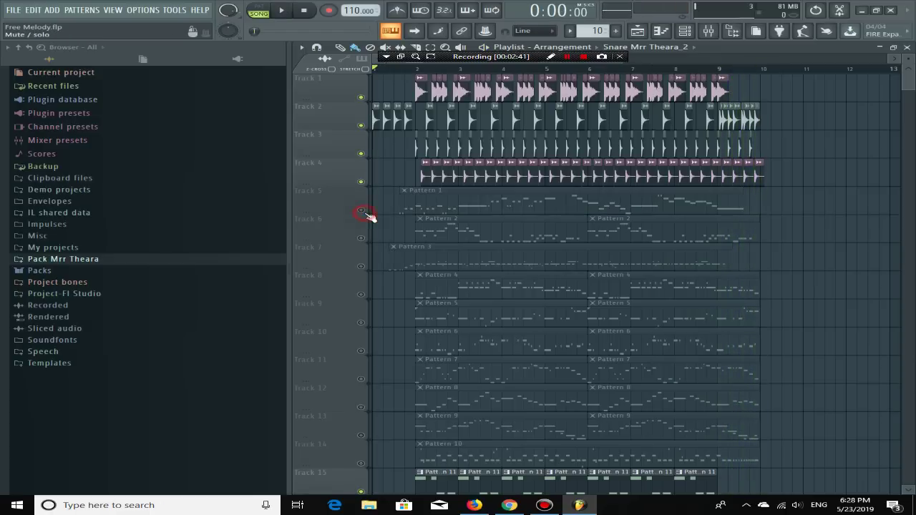
{"action": "left_click", "coordinate": [364, 239]}
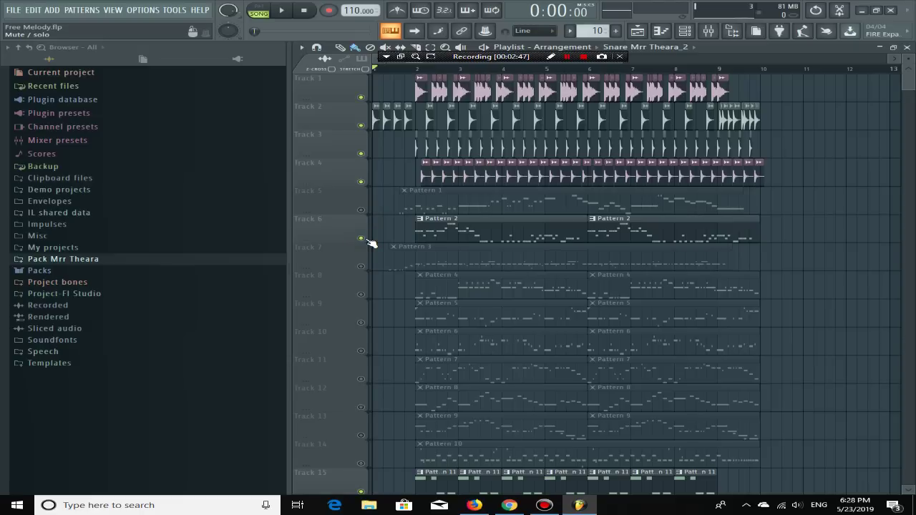
{"action": "key", "text": "space"}
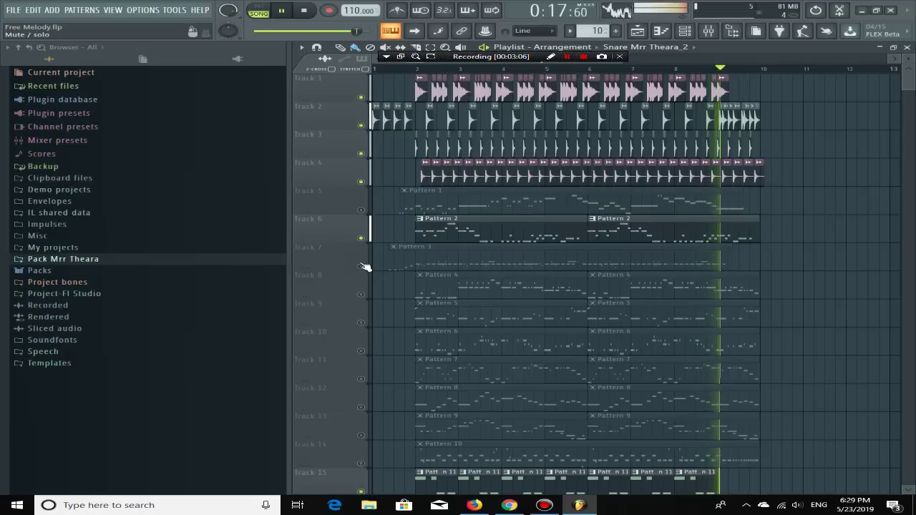
Audition the melodies on Tracks 7, 8 and 9 in turn during playback, muting each previous melody track.
{"action": "left_click", "coordinate": [361, 267]}
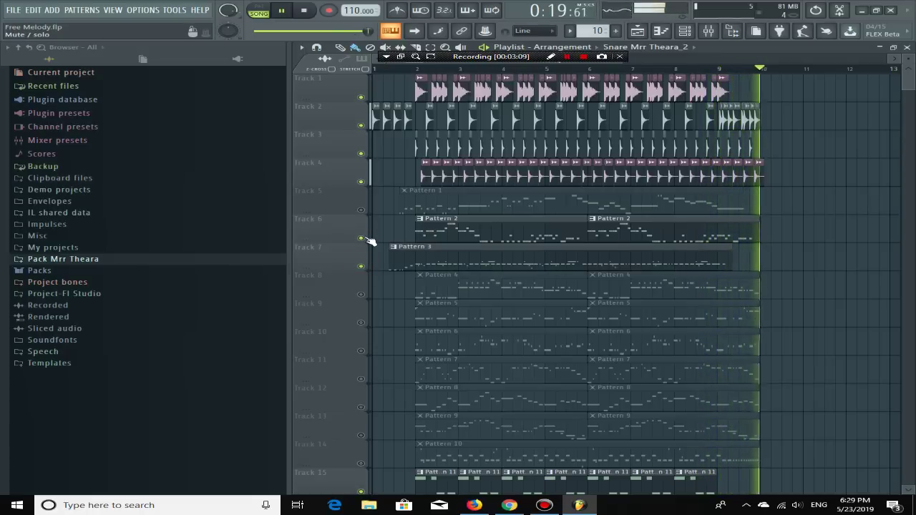
{"action": "left_click", "coordinate": [362, 239]}
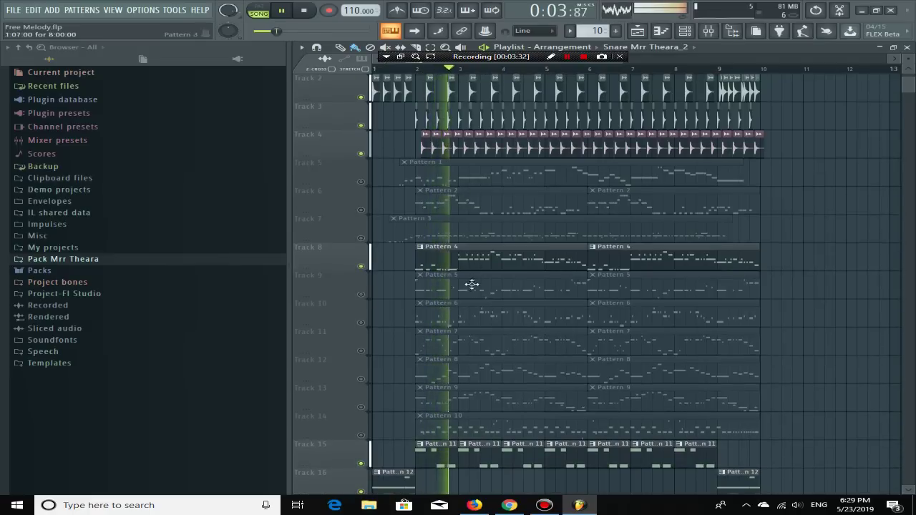
{"action": "scroll", "coordinate": [476, 286], "scroll_direction": "up", "scroll_amount": 1}
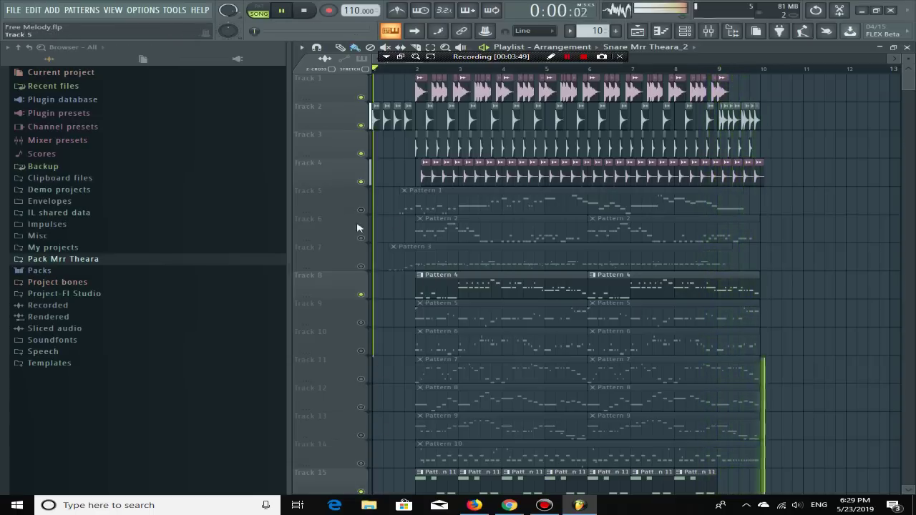
{"action": "left_click", "coordinate": [360, 322]}
{"action": "left_click", "coordinate": [361, 294]}
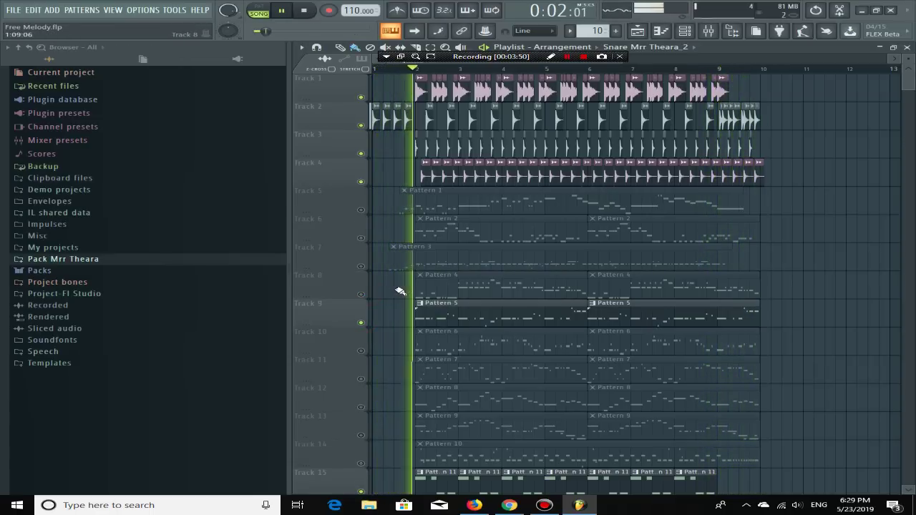
Inspect the notes of Pattern 5 on Track 9 in the piano roll and return to the playlist.
{"action": "double_click", "coordinate": [447, 312]}
{"action": "right_click", "coordinate": [361, 77]}
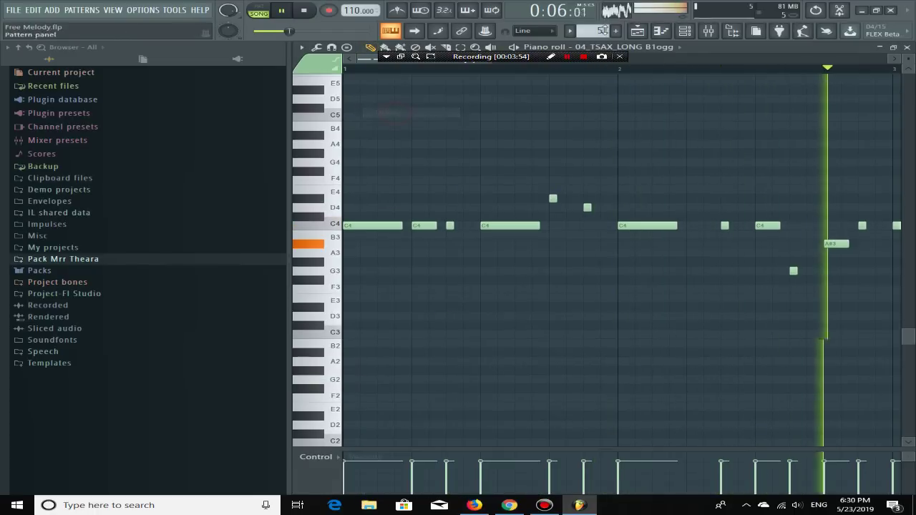
{"action": "left_click", "coordinate": [638, 31]}
{"action": "scroll", "coordinate": [436, 402], "scroll_direction": "down", "scroll_amount": 2}
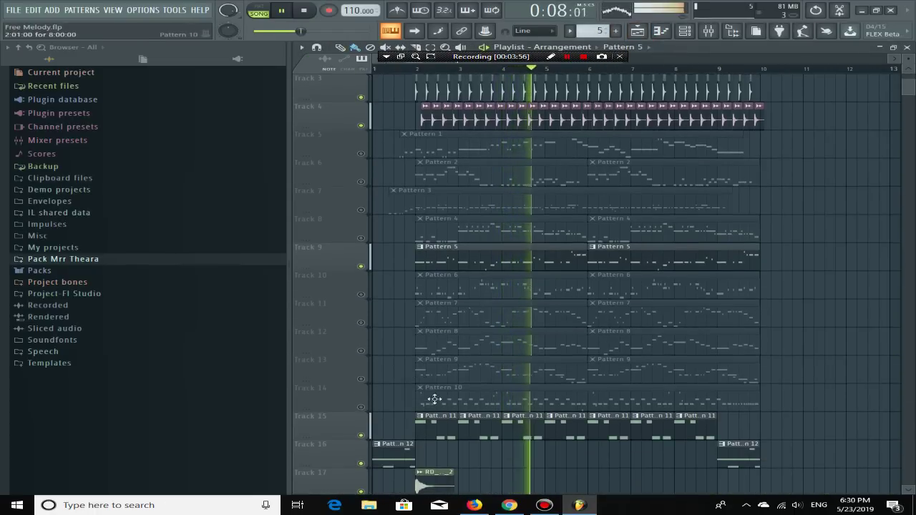
Audition the melodies on Tracks 10, 11 and 12 in turn, muting each previous melody track.
{"action": "scroll", "coordinate": [616, 322], "scroll_direction": "up", "scroll_amount": 2}
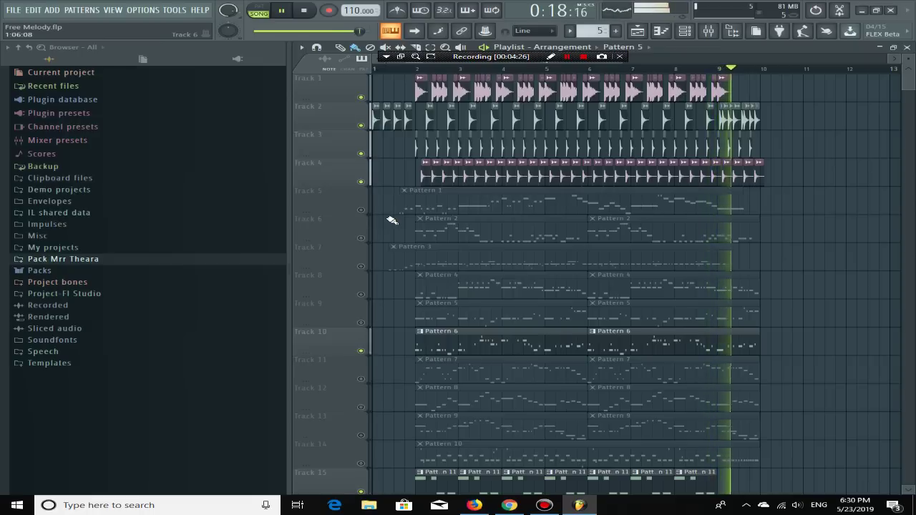
{"action": "left_click", "coordinate": [361, 379]}
{"action": "left_click", "coordinate": [361, 351]}
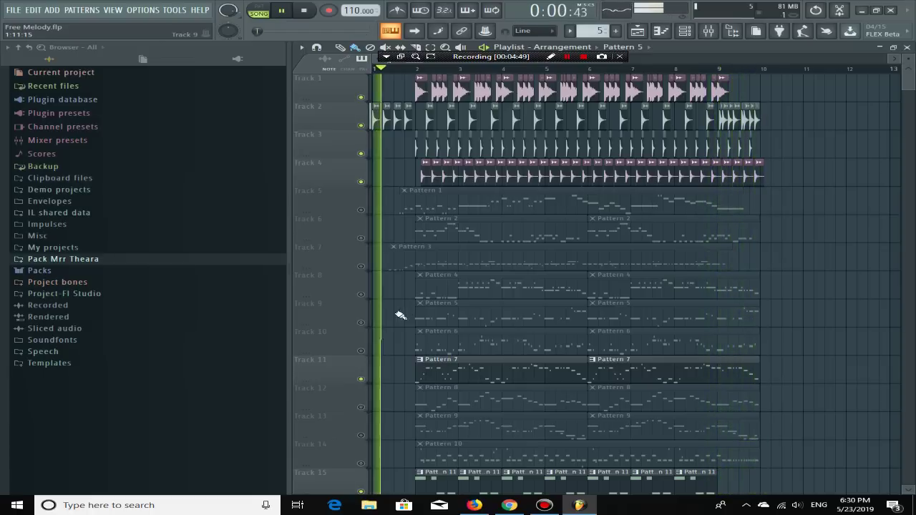
{"action": "left_click", "coordinate": [362, 407]}
{"action": "left_click", "coordinate": [361, 380]}
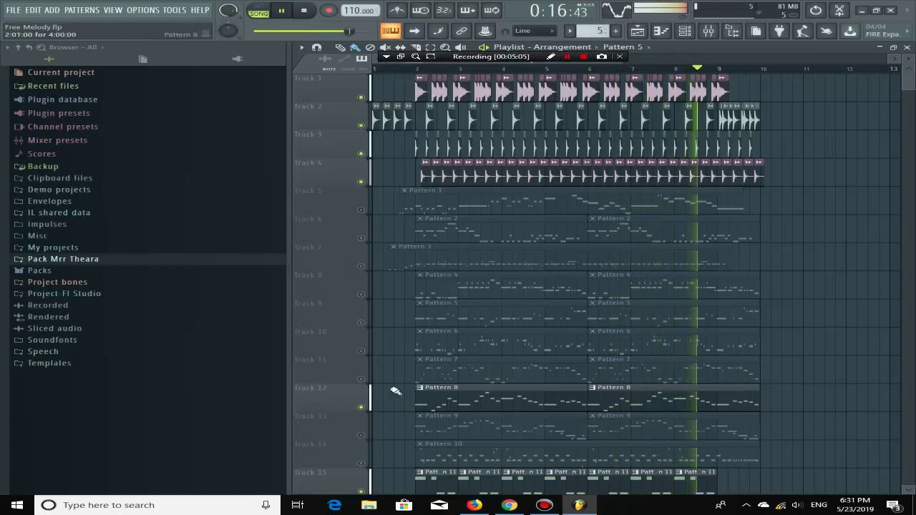
Audition the melodies on Tracks 13 and 14 in turn, leaving only Track 14's Pattern 10 unmuted among the melodies.
{"action": "scroll", "coordinate": [374, 413], "scroll_direction": "down", "scroll_amount": 2}
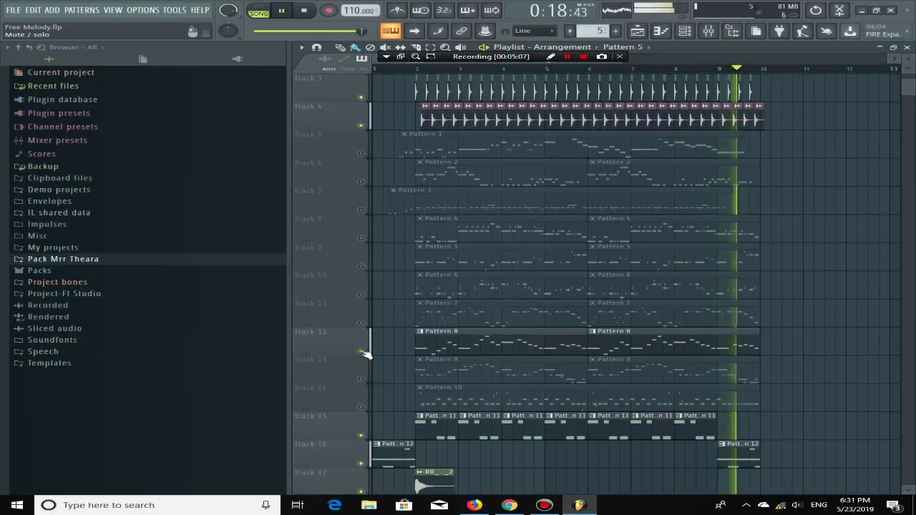
{"action": "left_click", "coordinate": [361, 379]}
{"action": "left_click", "coordinate": [361, 351]}
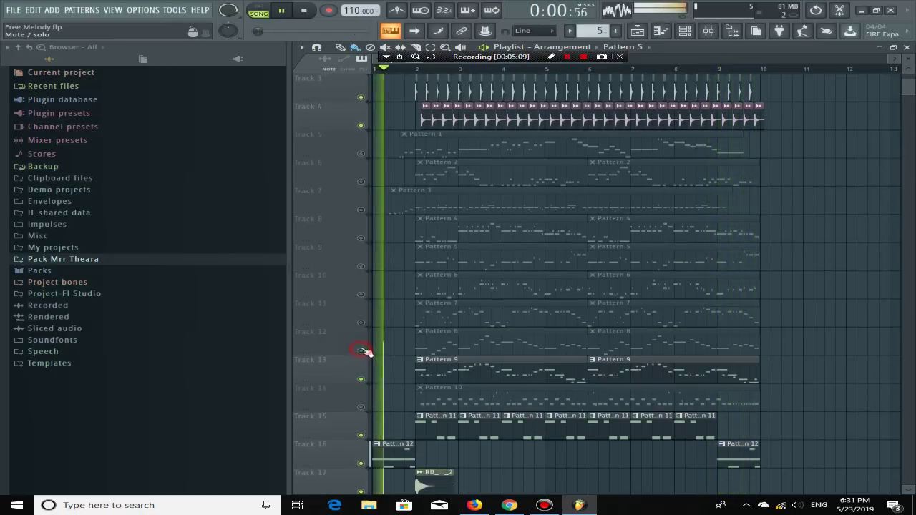
{"action": "scroll", "coordinate": [387, 320], "scroll_direction": "up", "scroll_amount": 2}
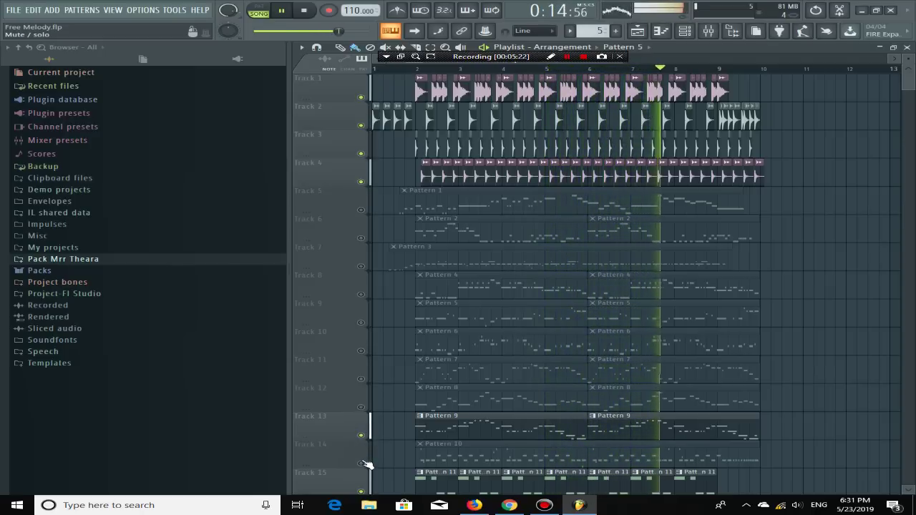
{"action": "scroll", "coordinate": [372, 451], "scroll_direction": "down", "scroll_amount": 3}
{"action": "scroll", "coordinate": [379, 430], "scroll_direction": "up", "scroll_amount": 3}
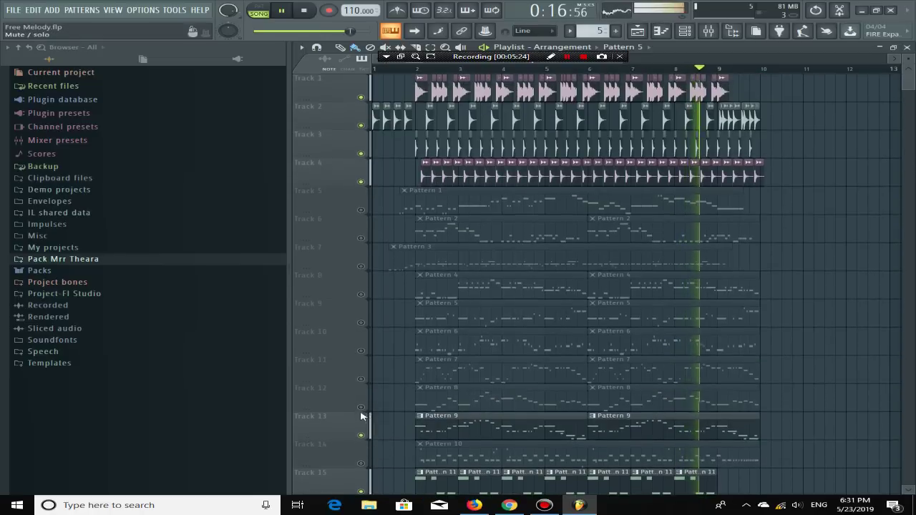
{"action": "left_click", "coordinate": [362, 464]}
{"action": "left_click", "coordinate": [361, 435]}
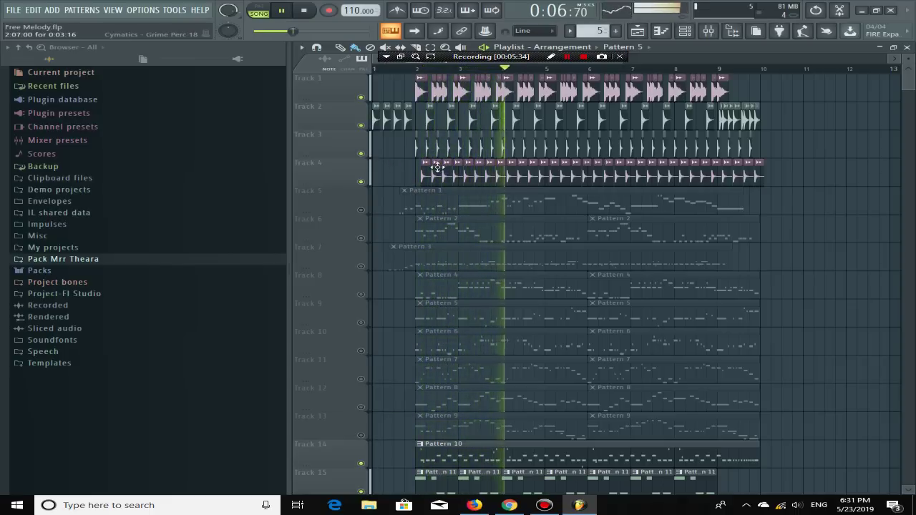
Inspect the sampler settings of the first Cymatics - Grime Perc 18 clip on Track 4, and stop playback.
{"action": "double_click", "coordinate": [422, 175]}
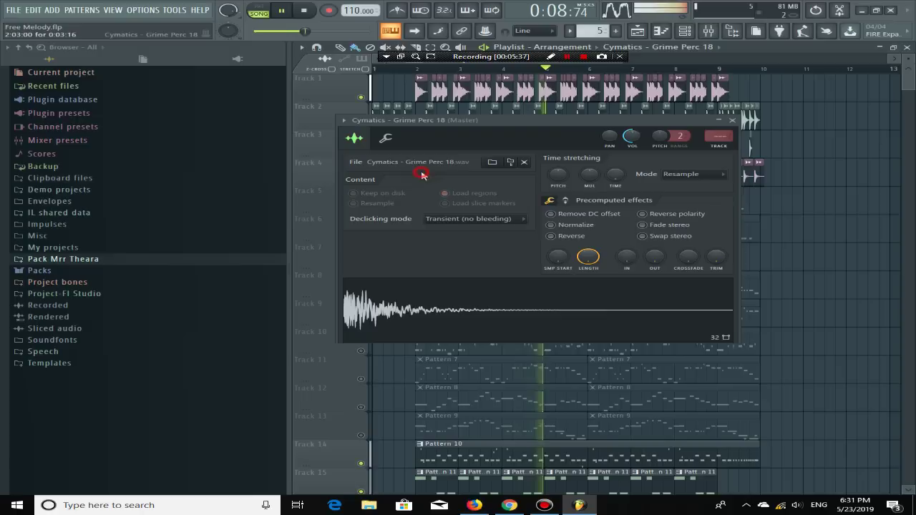
{"action": "key", "text": "Escape"}
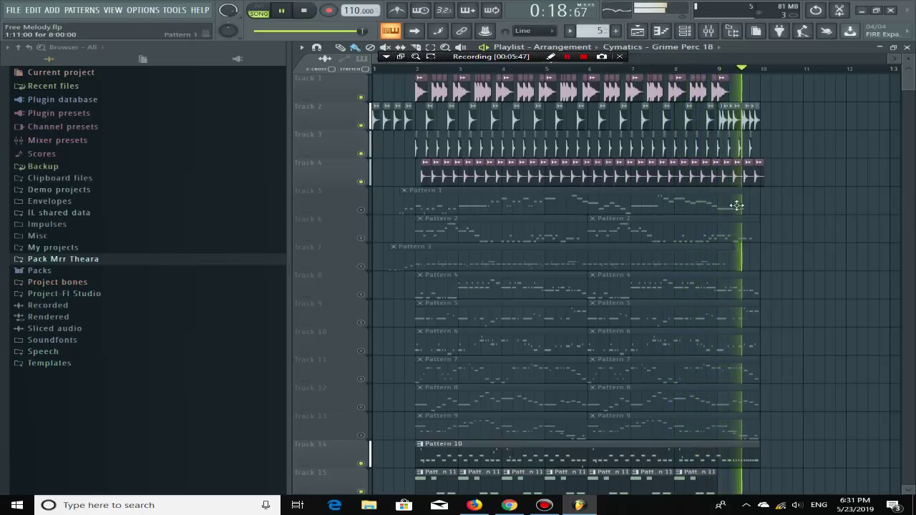
{"action": "key", "text": "space"}
Look over the melody pattern clips on Tracks 5 to 14 of the arrangement.
{"action": "scroll", "coordinate": [479, 235], "scroll_direction": "down", "scroll_amount": 1}
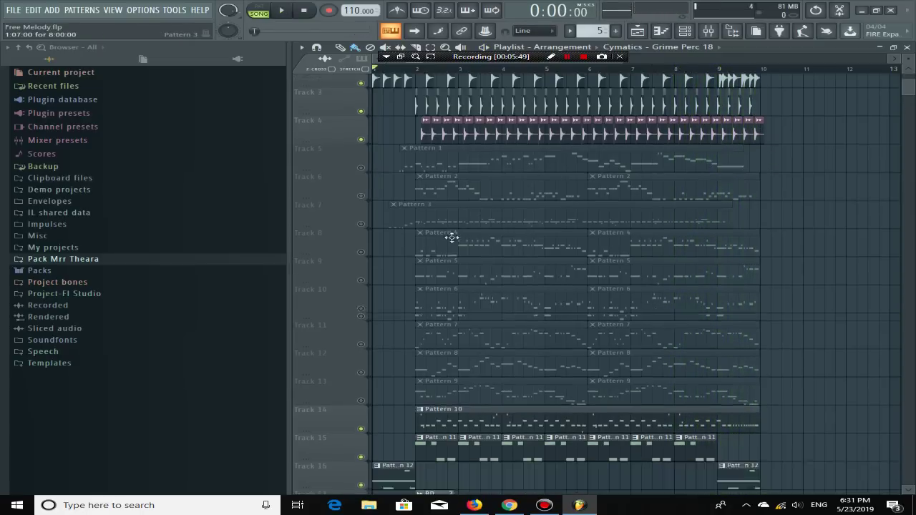
{"action": "scroll", "coordinate": [399, 238], "scroll_direction": "up", "scroll_amount": 3}
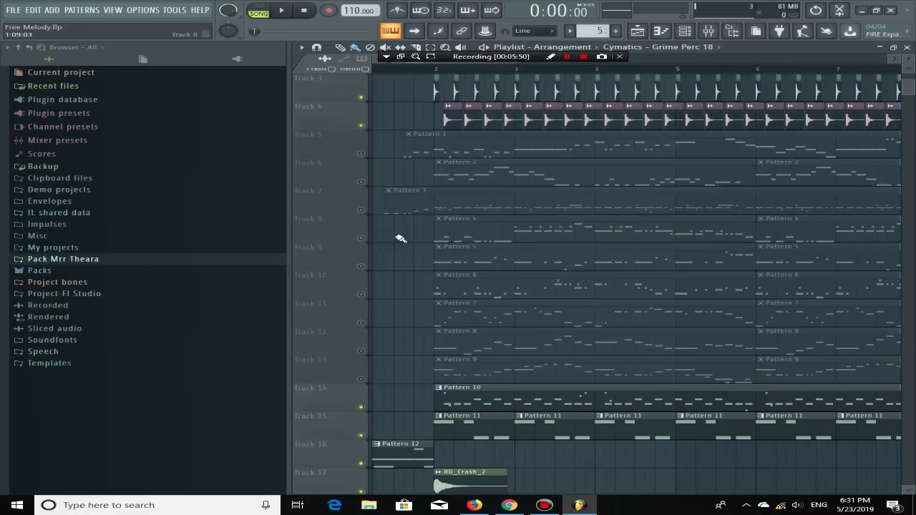
{"action": "scroll", "coordinate": [400, 239], "scroll_direction": "down", "scroll_amount": 3}
{"action": "right_click", "coordinate": [365, 163]}
{"action": "left_click", "coordinate": [337, 148]}
{"action": "left_click", "coordinate": [337, 147]}
{"action": "left_click", "coordinate": [344, 175]}
{"action": "left_click", "coordinate": [319, 199]}
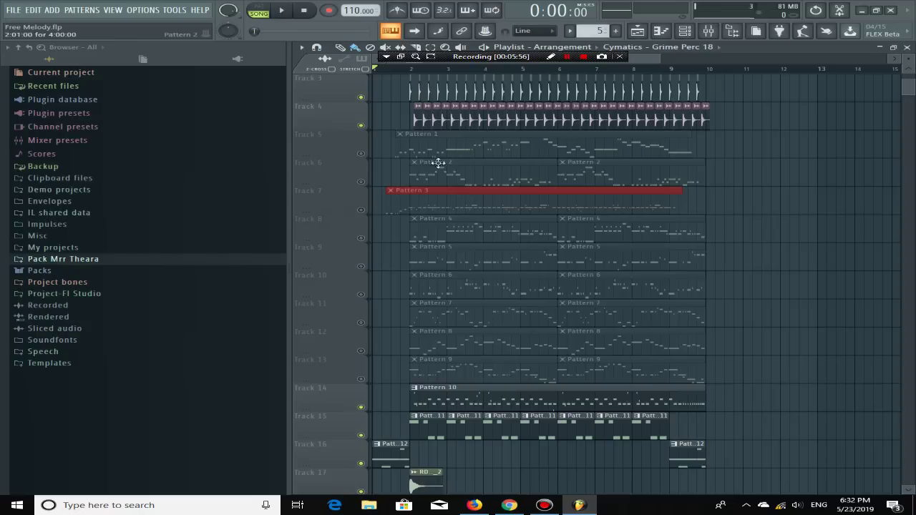
{"action": "scroll", "coordinate": [350, 148], "scroll_direction": "up", "scroll_amount": 2}
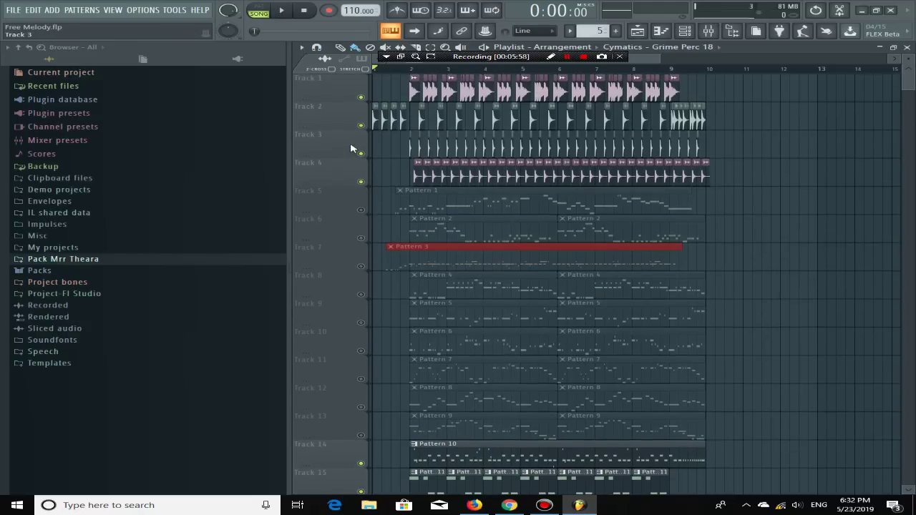
{"action": "scroll", "coordinate": [431, 236], "scroll_direction": "up", "scroll_amount": 3, "text": "ctrl"}
{"action": "scroll", "coordinate": [431, 236], "scroll_direction": "down", "scroll_amount": 4, "text": "ctrl"}
{"action": "scroll", "coordinate": [473, 274], "scroll_direction": "down", "scroll_amount": 5}
{"action": "scroll", "coordinate": [431, 236], "scroll_direction": "up", "scroll_amount": 5}
Solo Track 5 and make Pattern 10 the active pattern from its clip on Track 14.
{"action": "right_click", "coordinate": [362, 211]}
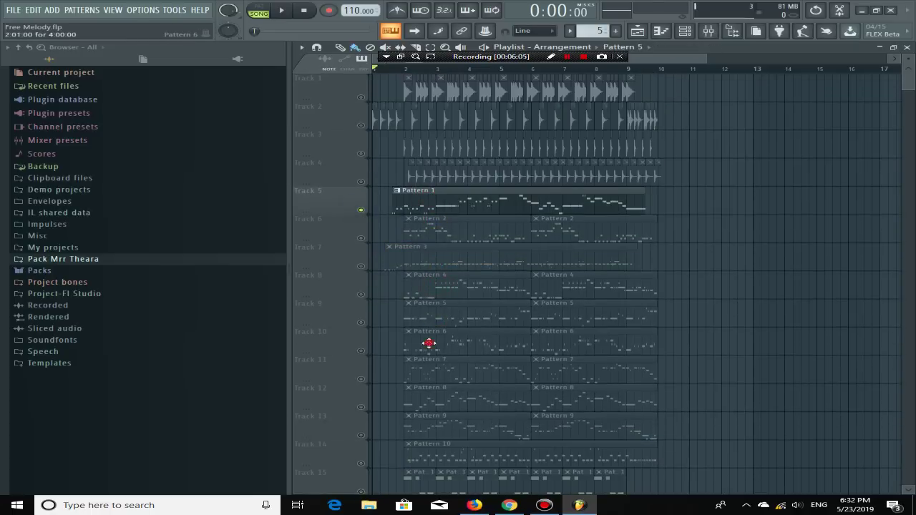
{"action": "left_click", "coordinate": [441, 444]}
{"action": "scroll", "coordinate": [442, 444], "scroll_direction": "down", "scroll_amount": 4}
{"action": "scroll", "coordinate": [388, 363], "scroll_direction": "up", "scroll_amount": 8, "text": "ctrl"}
{"action": "scroll", "coordinate": [388, 363], "scroll_direction": "down", "scroll_amount": 8, "text": "ctrl"}
{"action": "scroll", "coordinate": [544, 300], "scroll_direction": "up", "scroll_amount": 4}
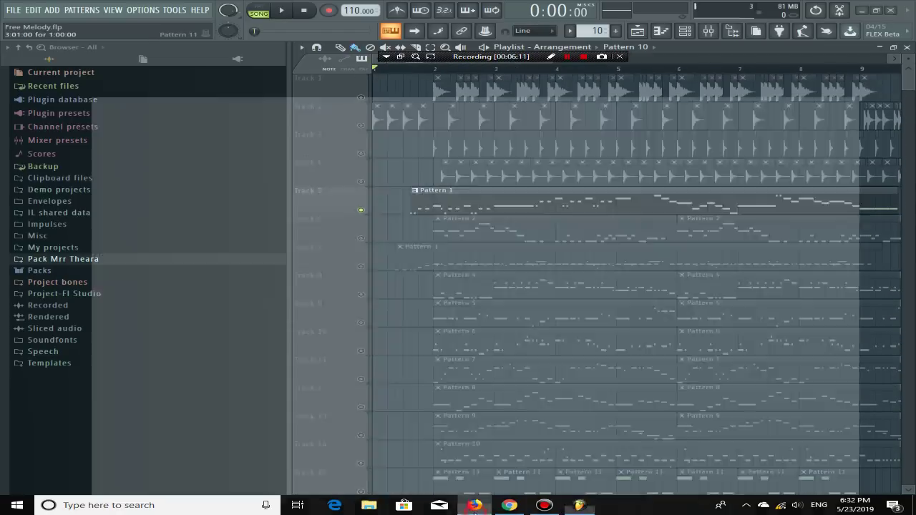
Switch to Firefox, review the description of the Mrr Lina remix video on YouTube, and return to FL Studio.
{"action": "left_click", "coordinate": [475, 507]}
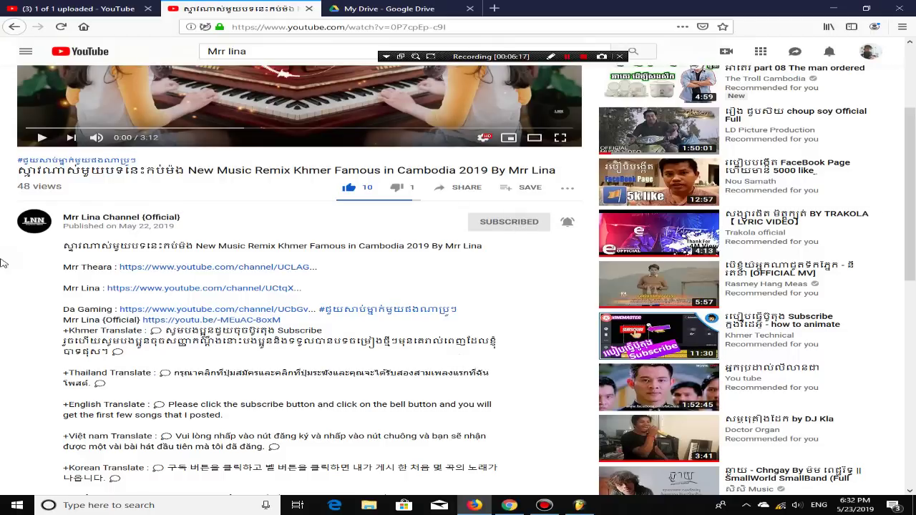
{"action": "scroll", "coordinate": [223, 328], "scroll_direction": "down", "scroll_amount": 3}
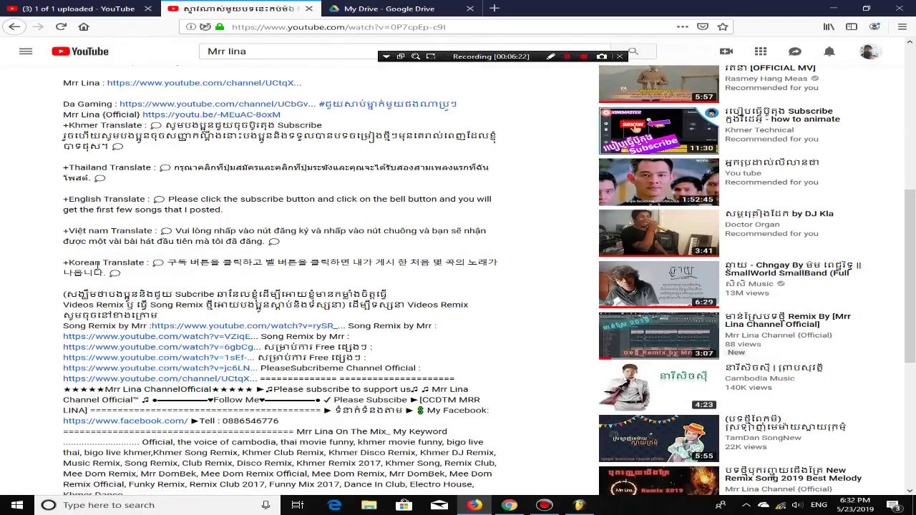
{"action": "scroll", "coordinate": [205, 226], "scroll_direction": "up", "scroll_amount": 4}
{"action": "scroll", "coordinate": [143, 236], "scroll_direction": "down", "scroll_amount": 4}
{"action": "scroll", "coordinate": [112, 237], "scroll_direction": "up", "scroll_amount": 1}
{"action": "scroll", "coordinate": [111, 236], "scroll_direction": "up", "scroll_amount": 3}
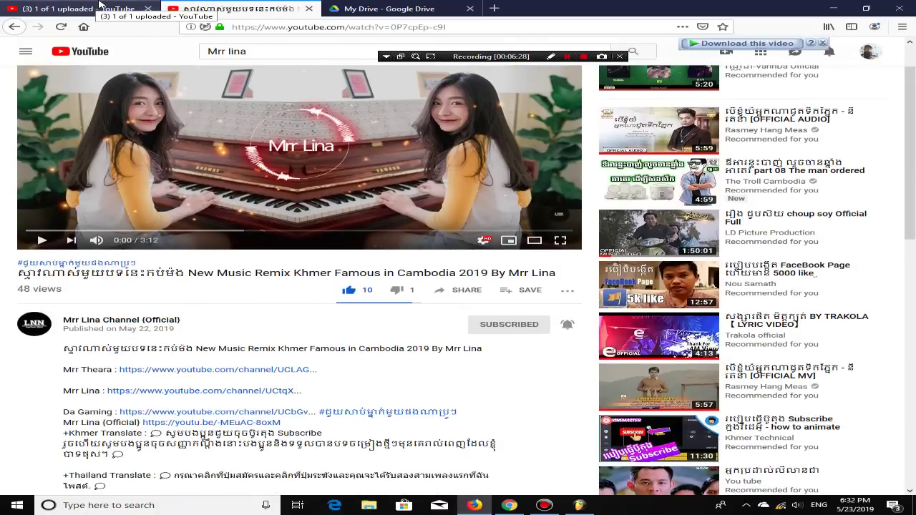
{"action": "mouse_move", "coordinate": [534, 209]}
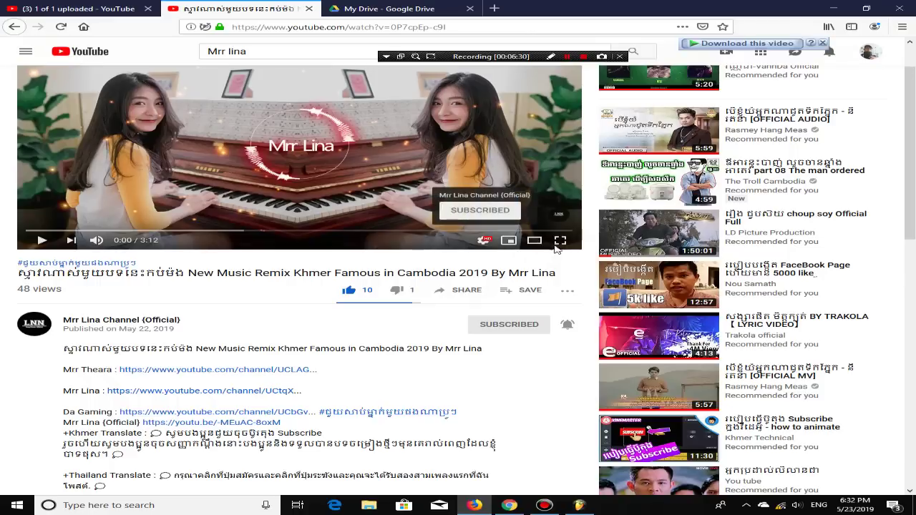
{"action": "left_click", "coordinate": [579, 506]}
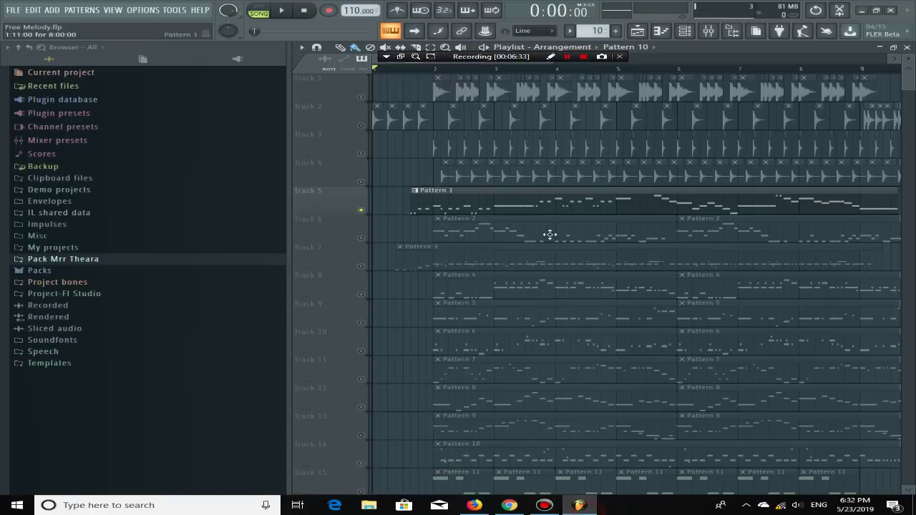